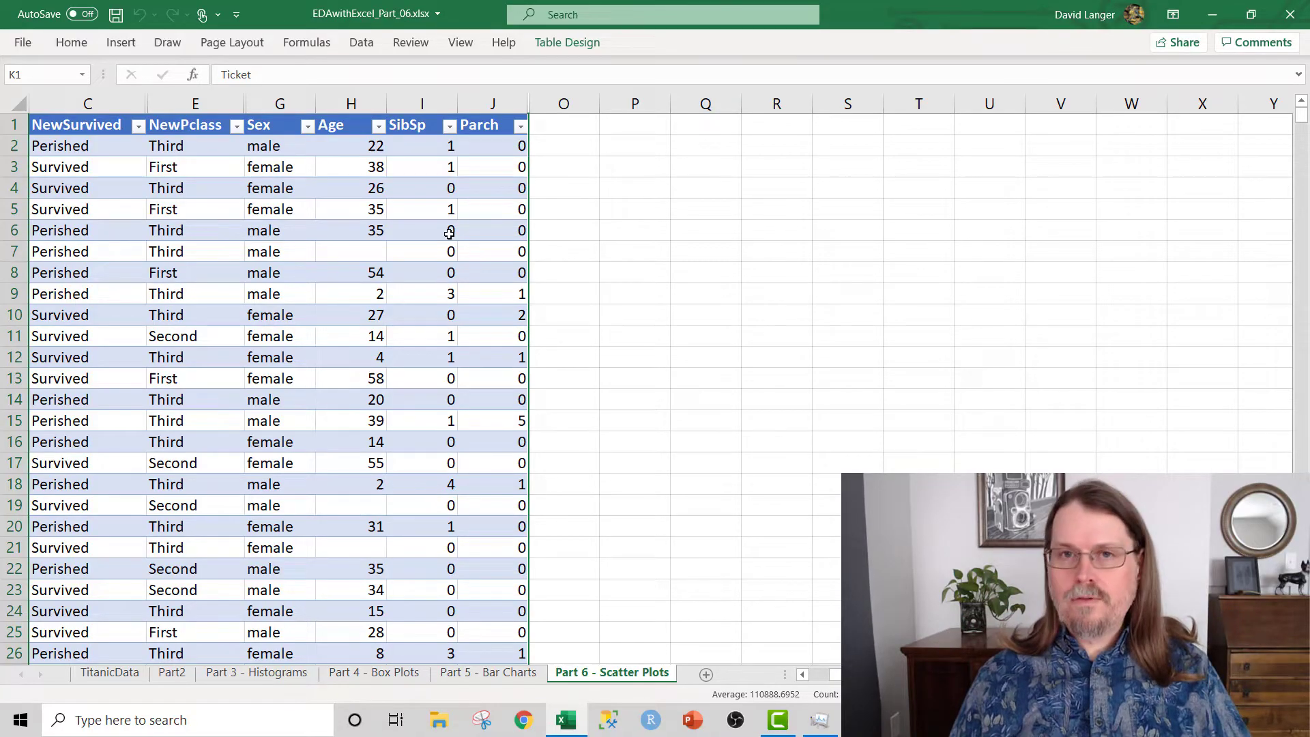
Highlight the SibSp and Parch columns and the first passenger's row for discussion
click(423, 103)
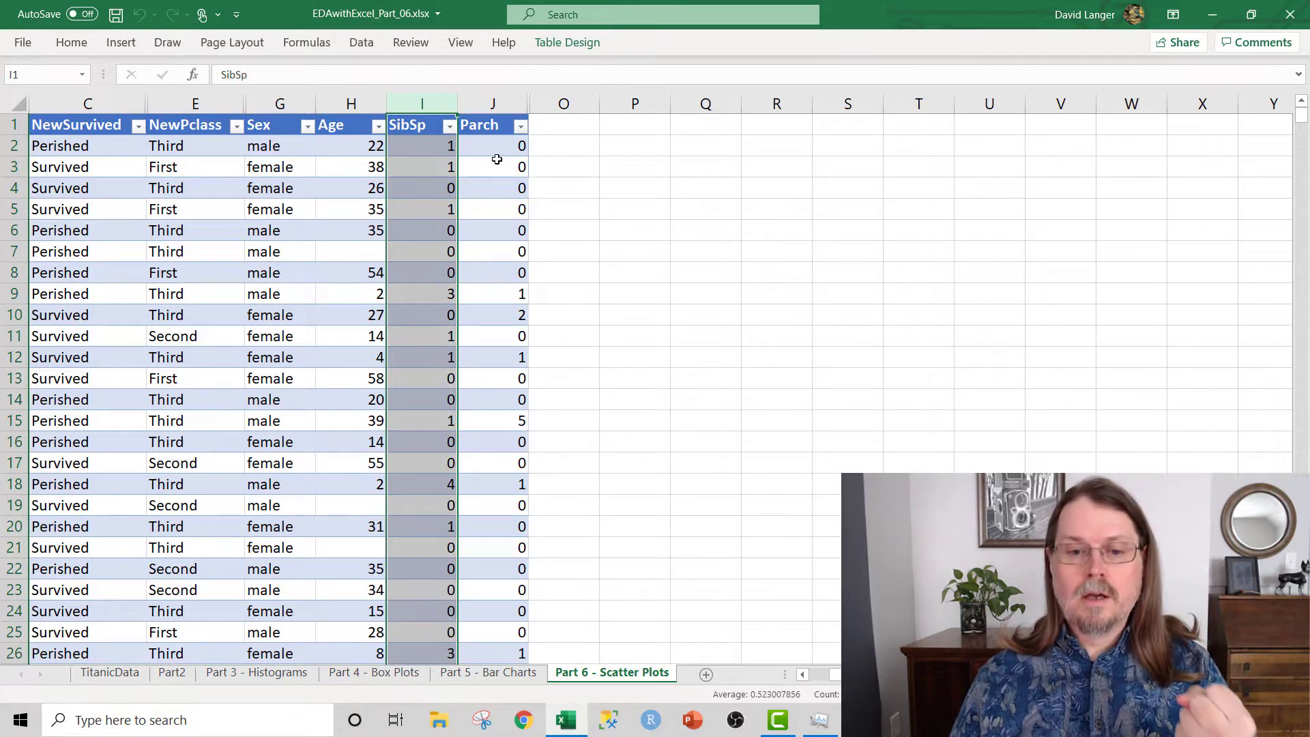
click(493, 104)
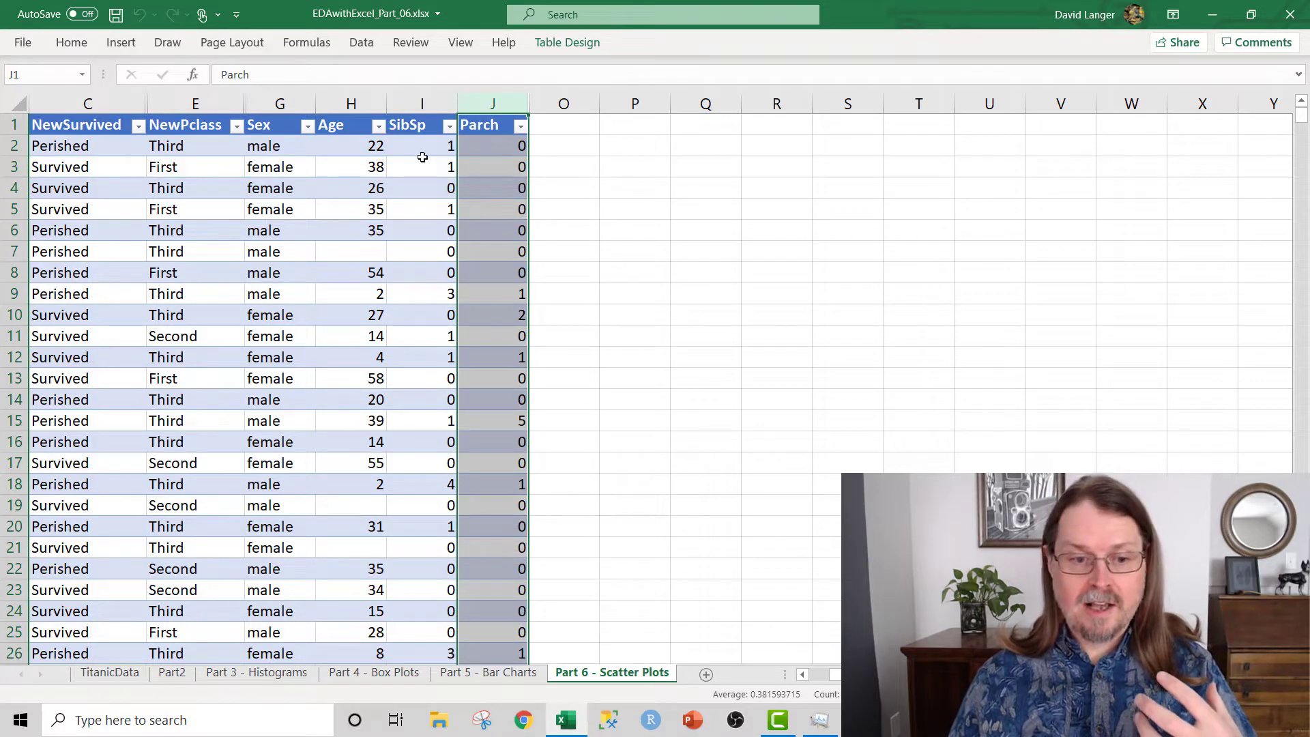
click(15, 148)
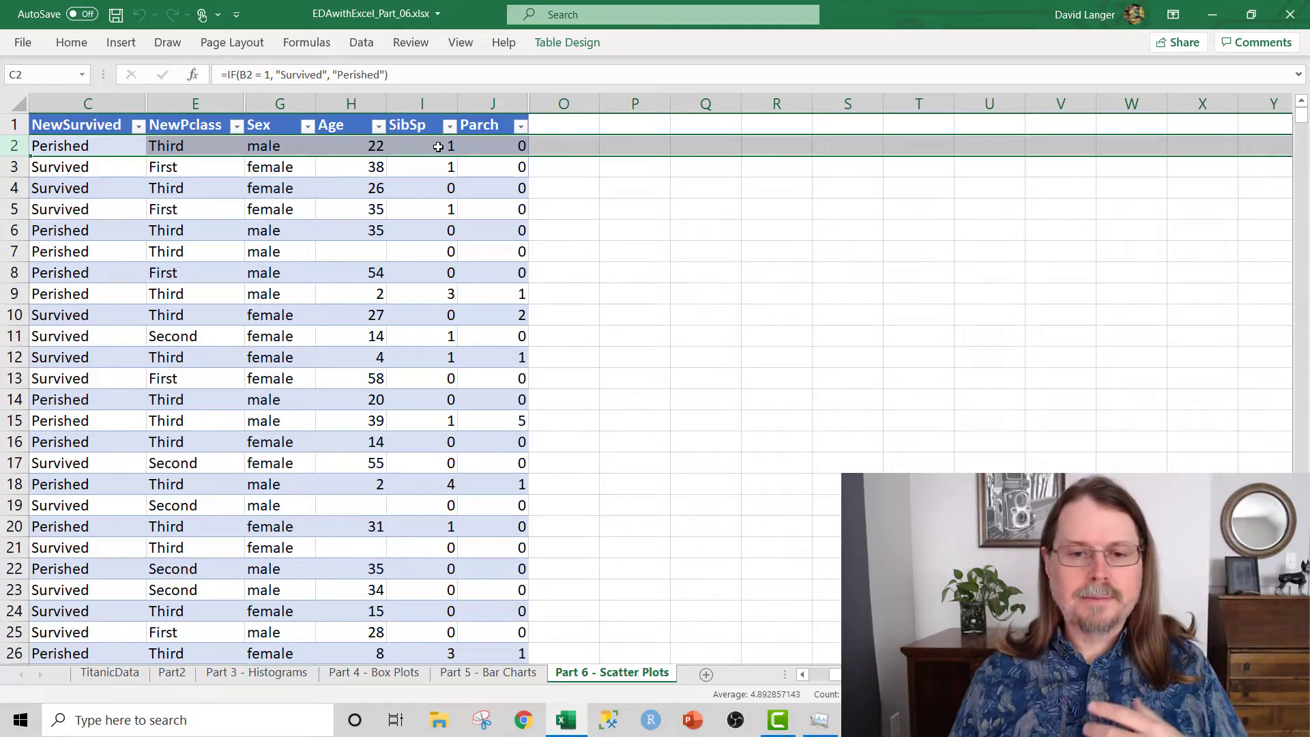
Add a FamilySize header in O1, autofit it, and fill it with =1+I2+J2
click(577, 121)
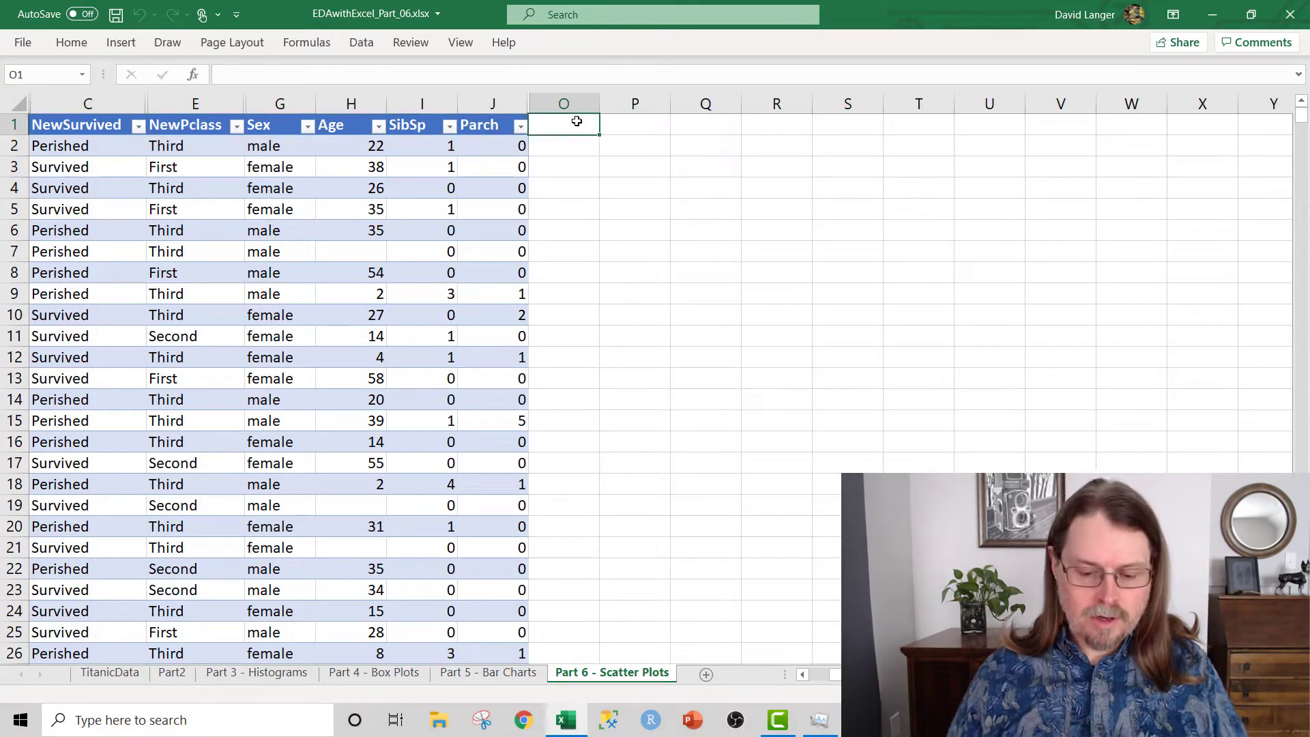
text(Family)
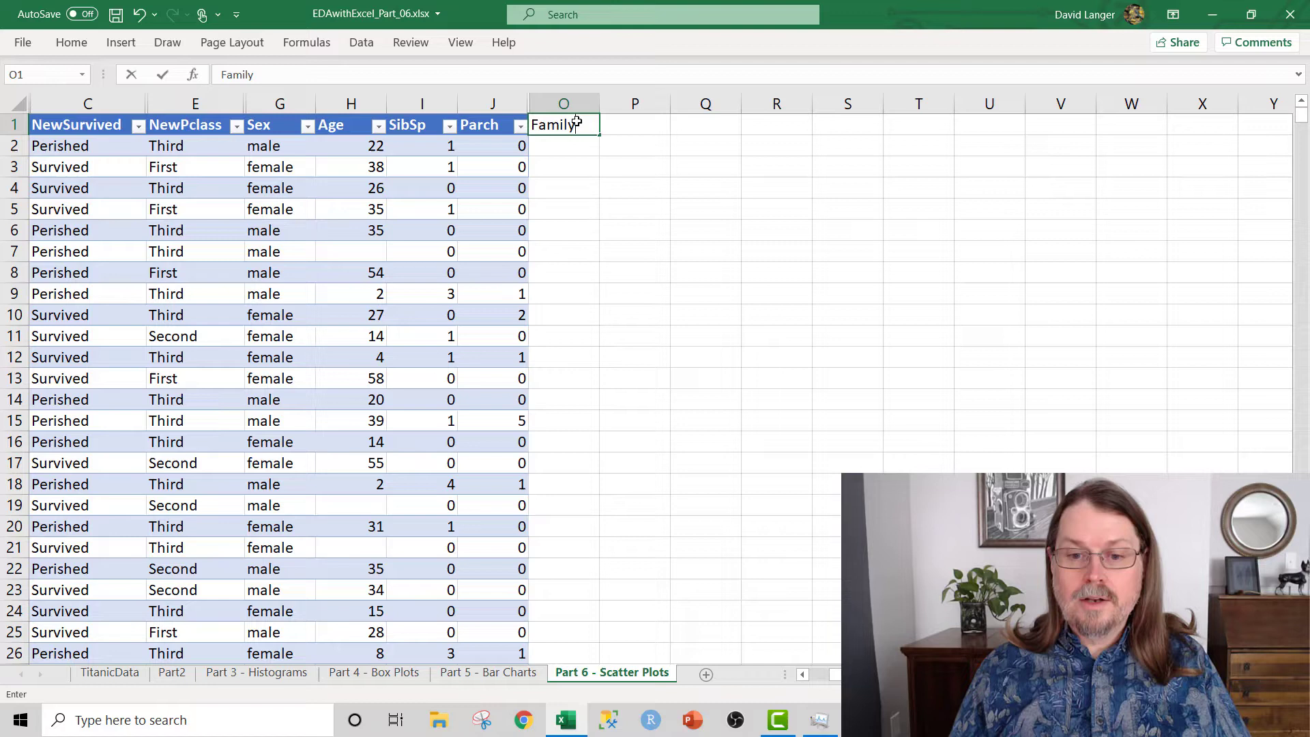
text(Size)
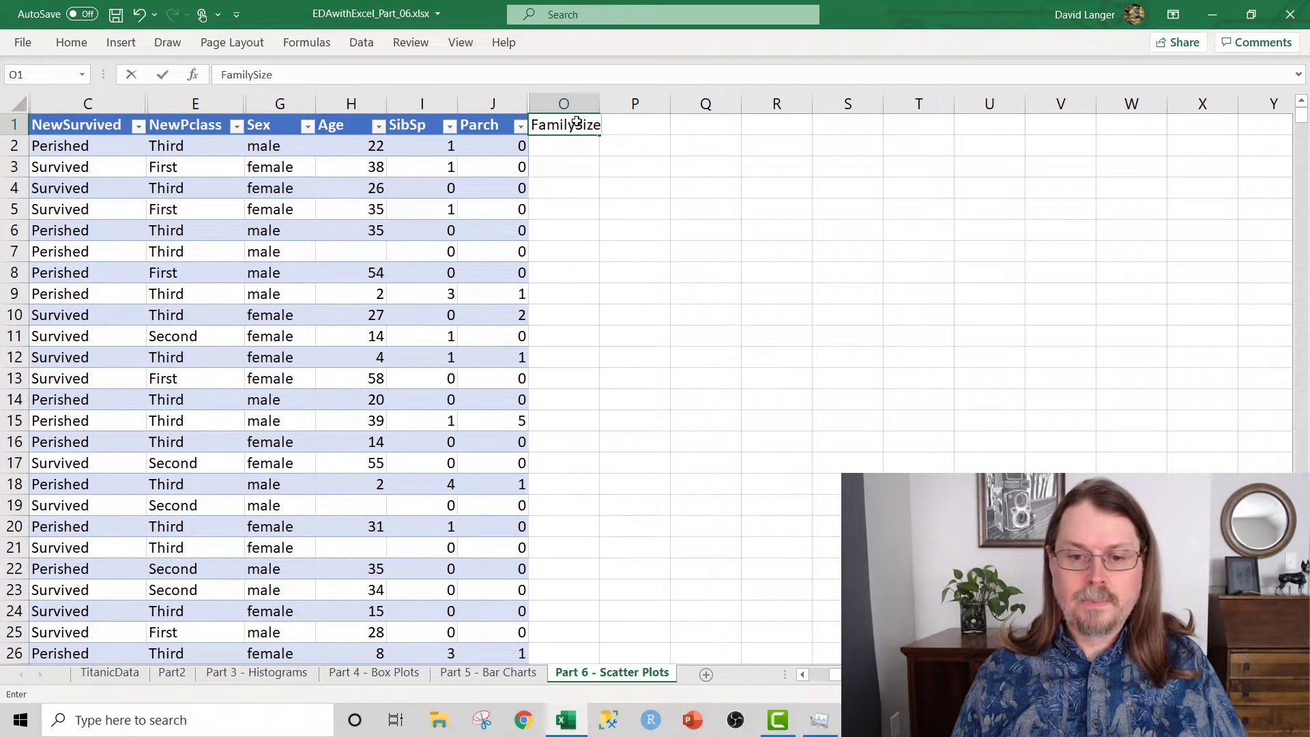
key(Return)
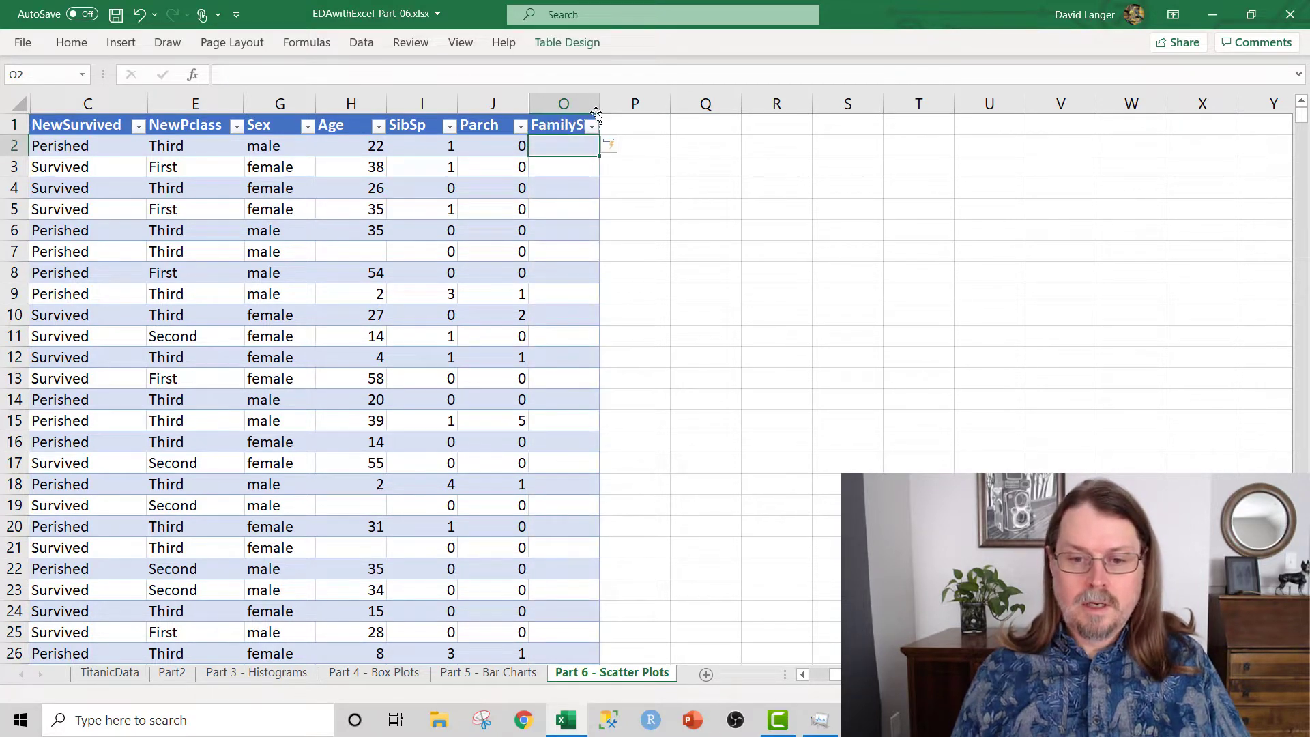
double_click(599, 103)
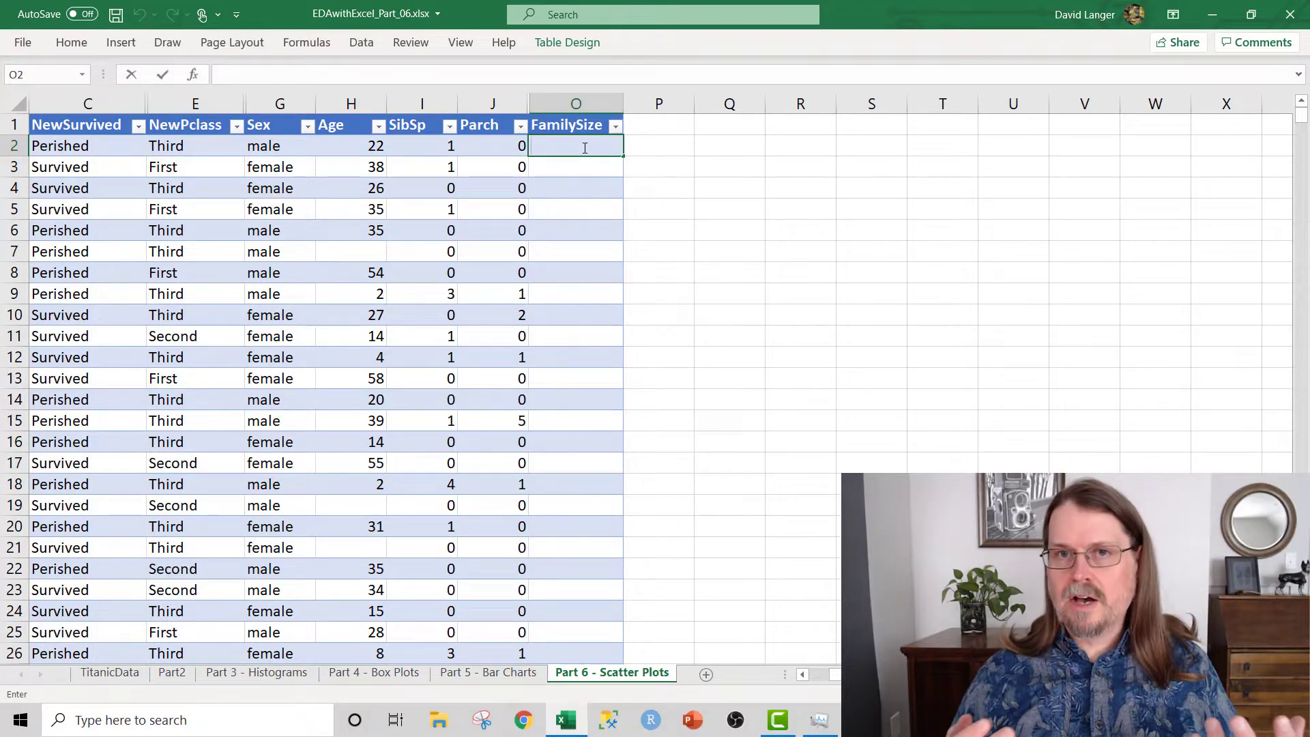
text(=1)
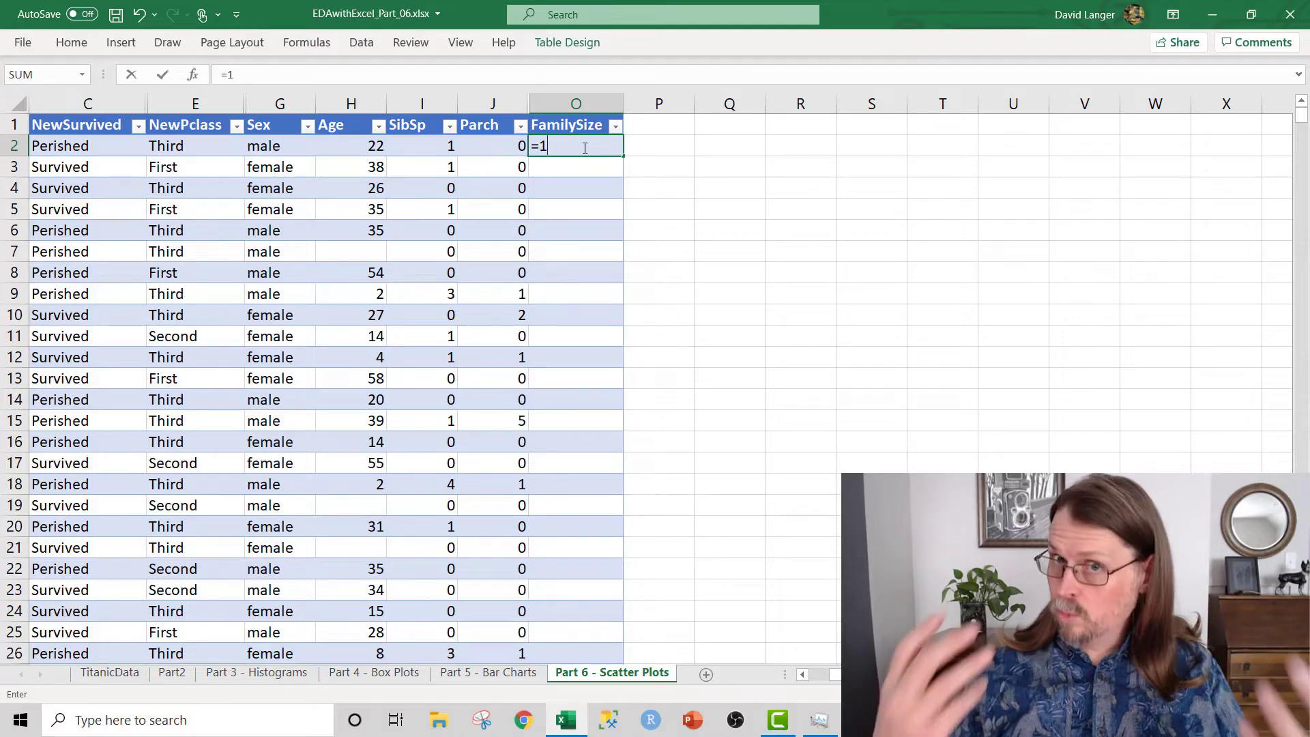
text(+)
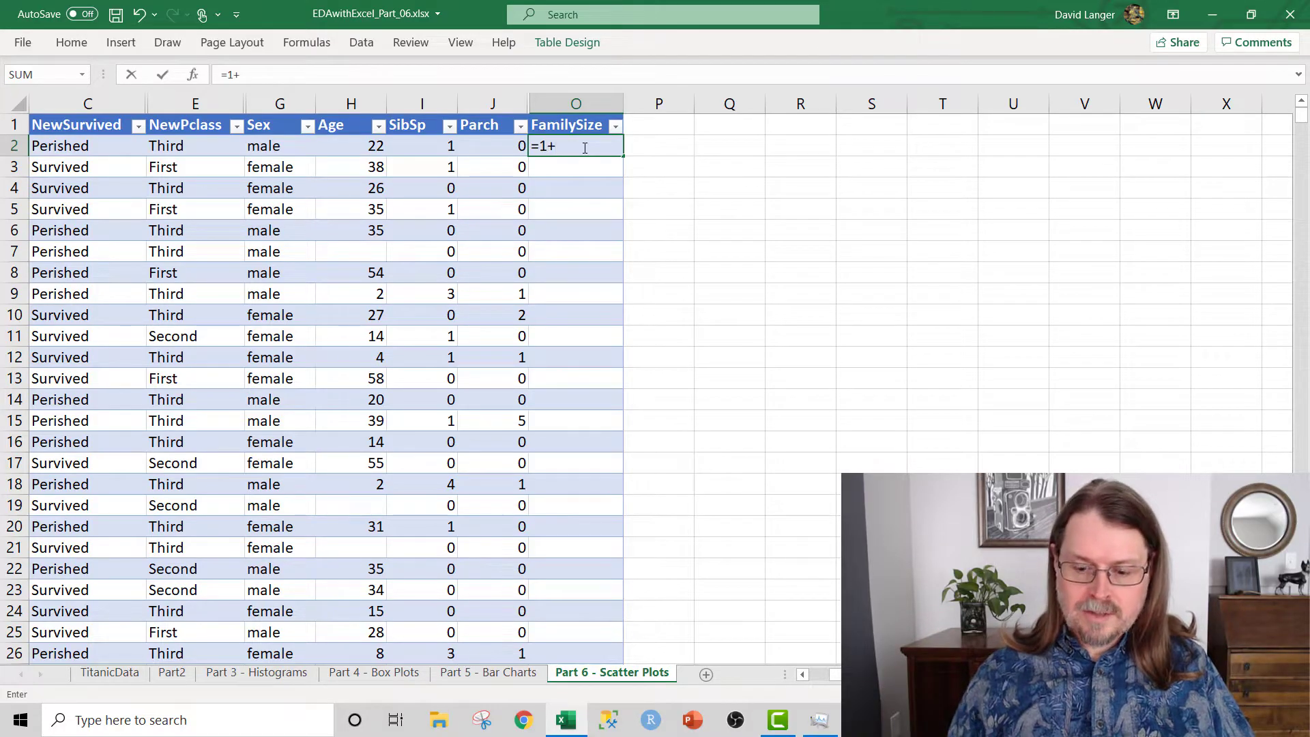
text(I2)
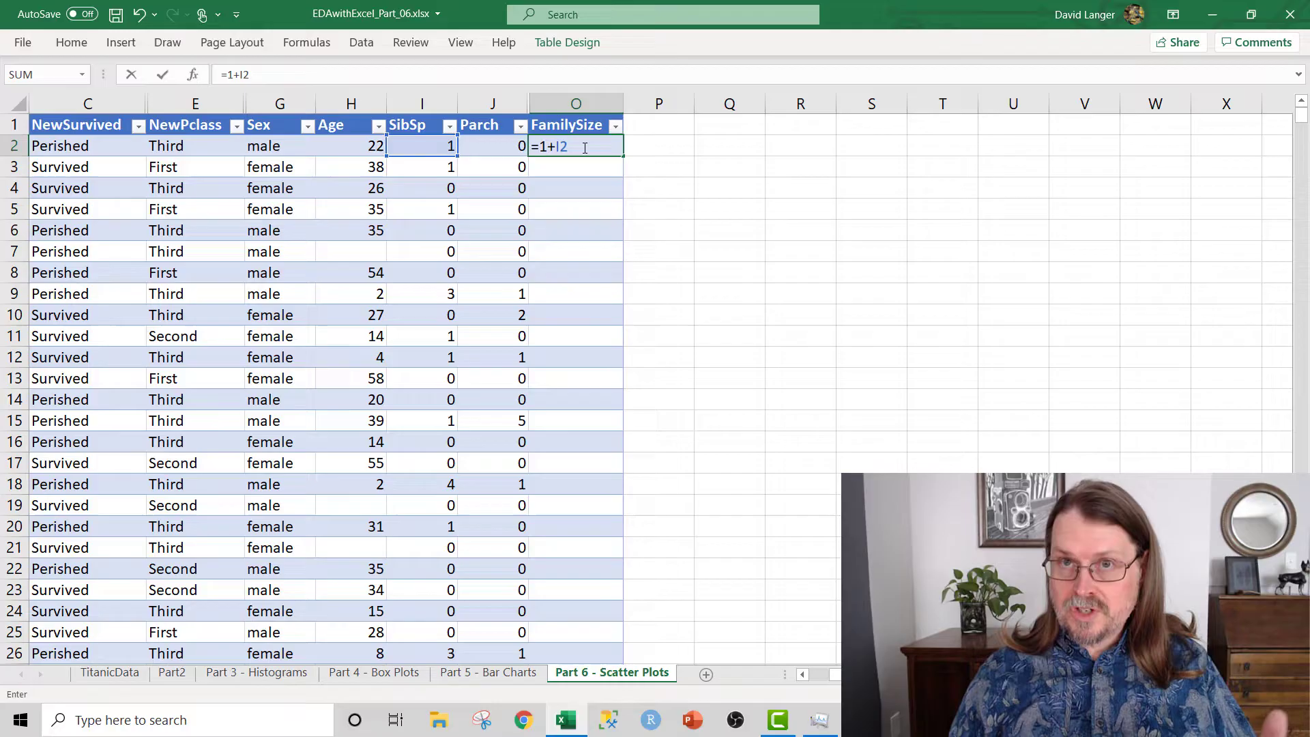
text(+J2)
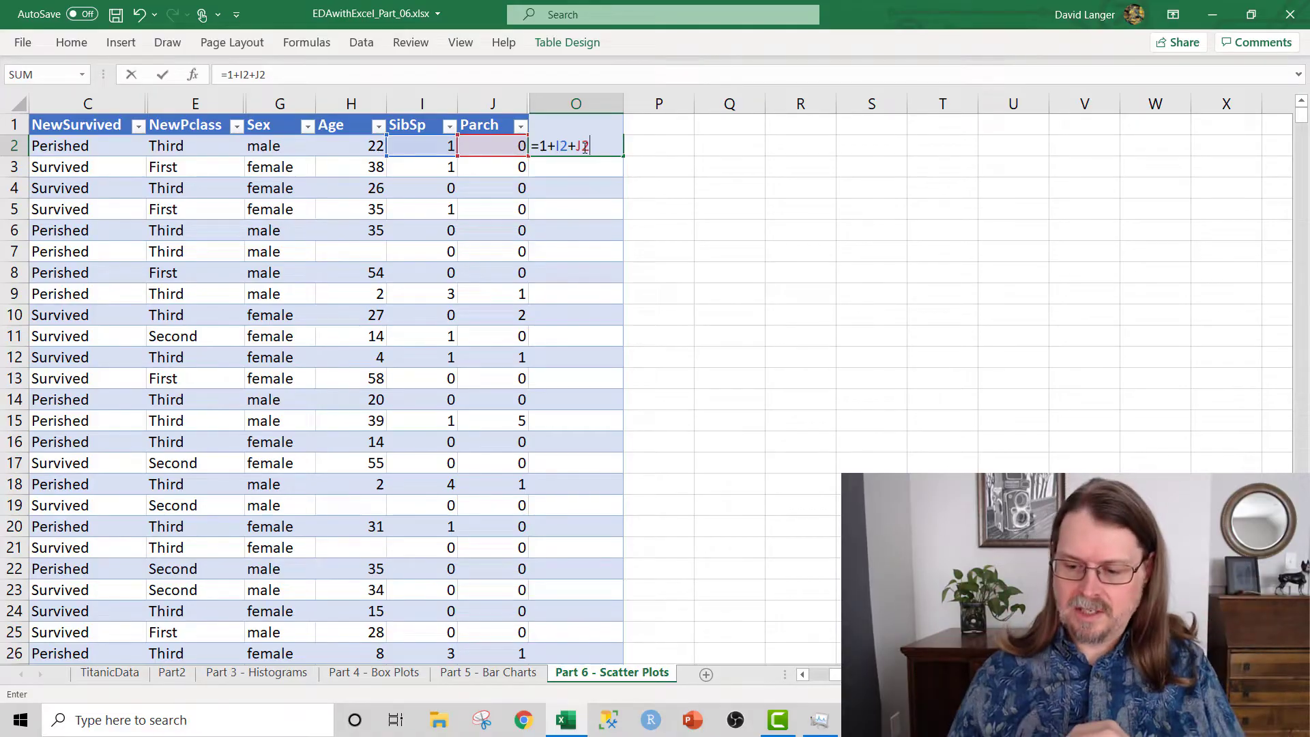
key(Return)
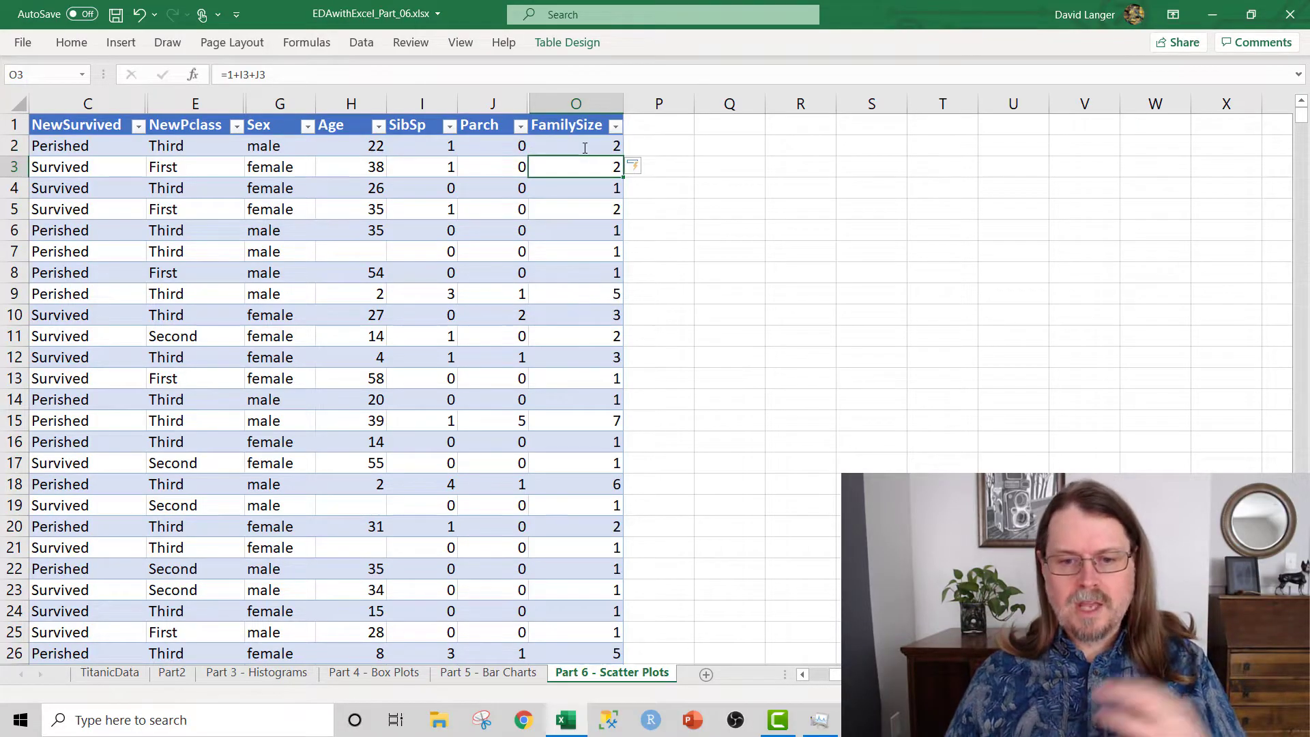
click(9, 146)
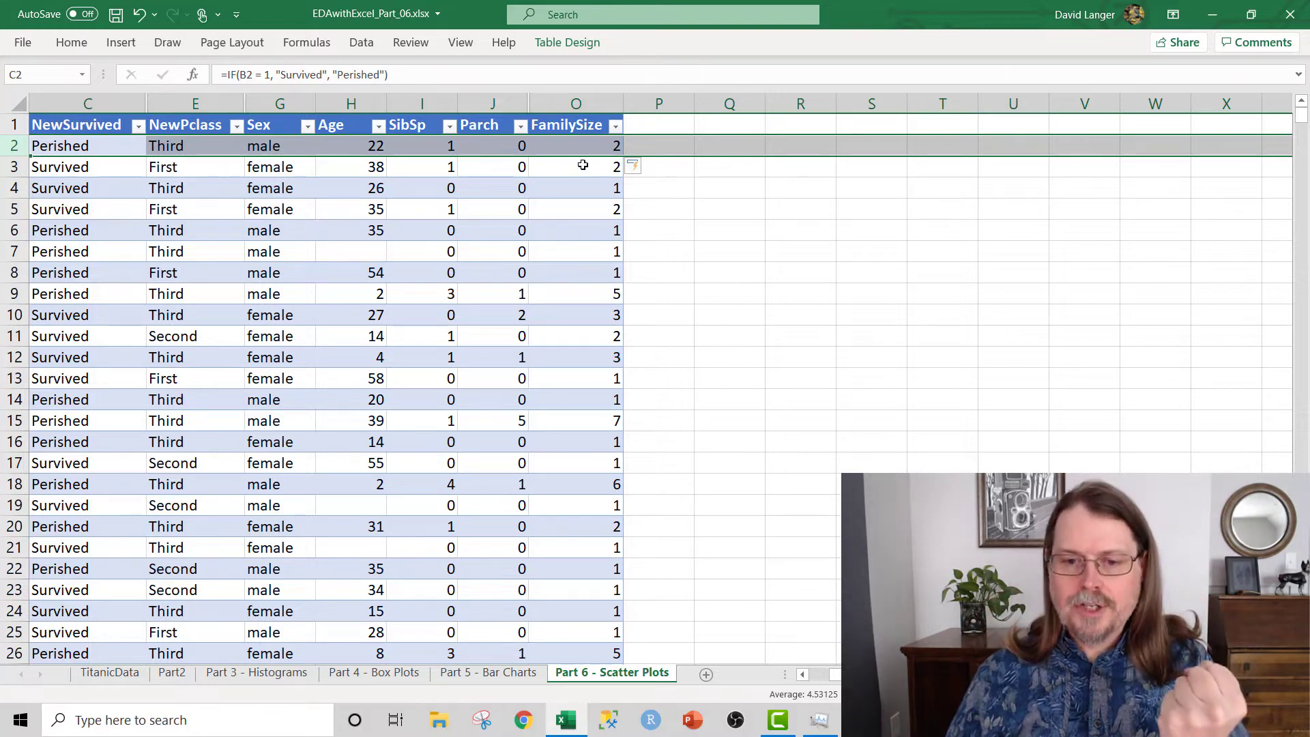
Add the header FamilySizeJitter in P1 and autofit column P to fit it
click(575, 104)
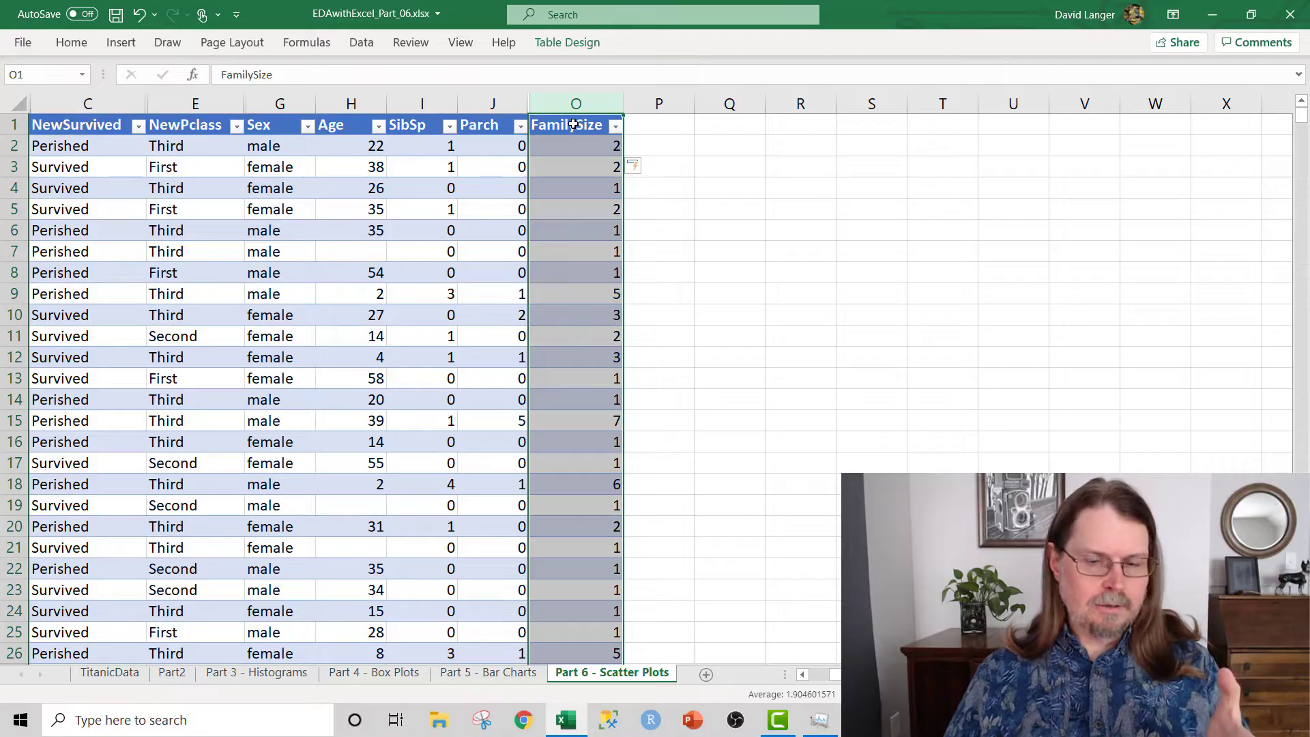
click(659, 129)
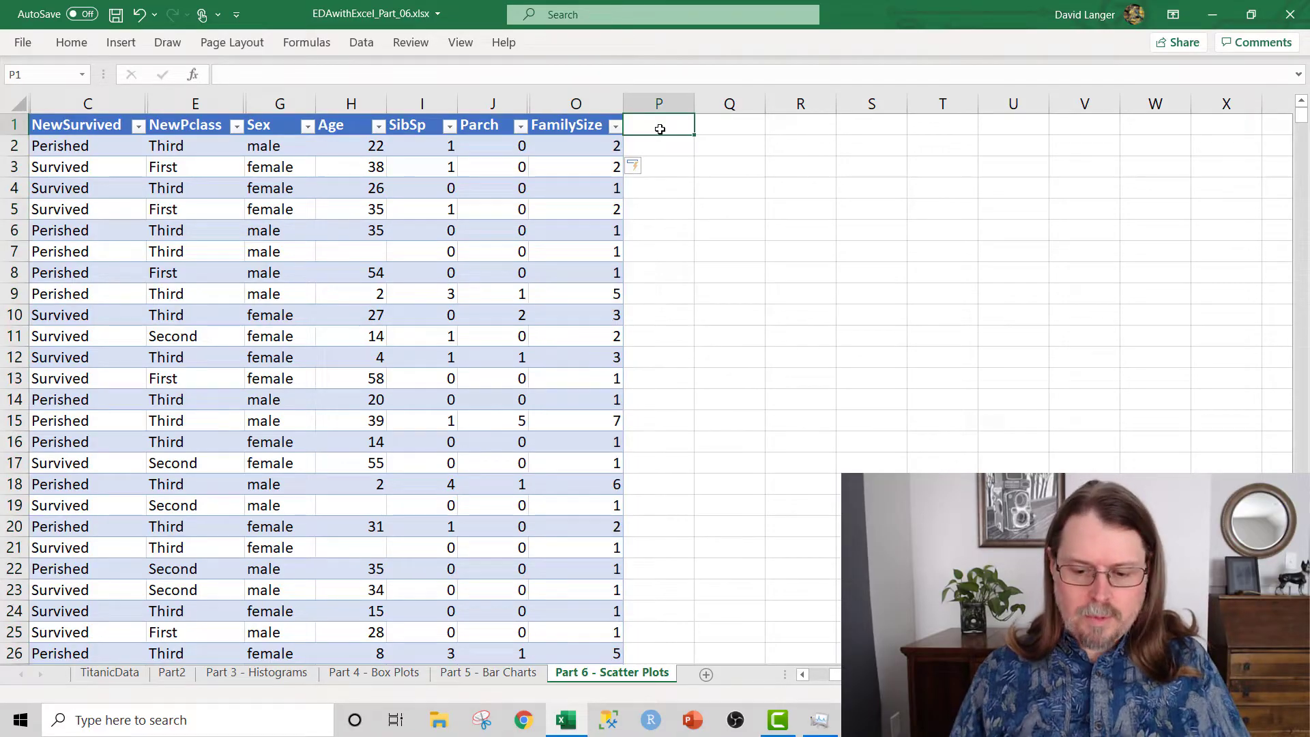
text(Fami)
key(BackSpace)
key(BackSpace)
key(BackSpace)
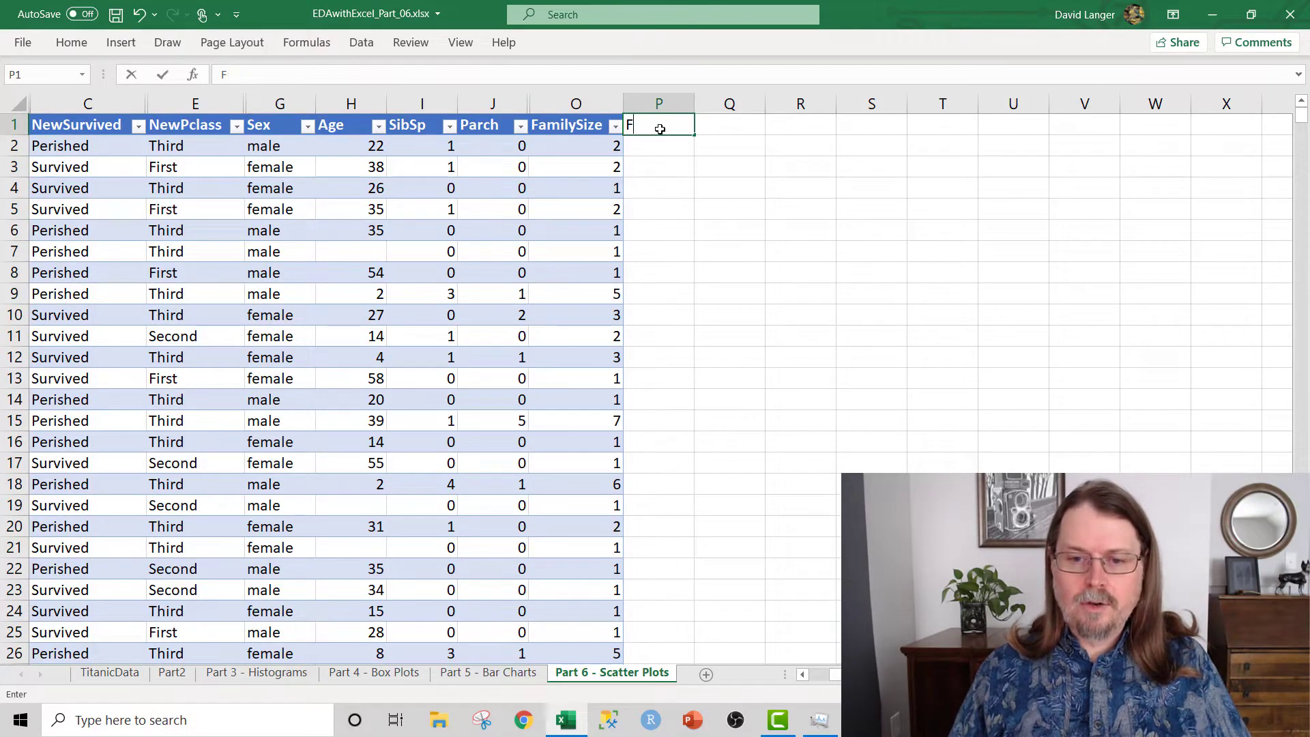
text(amilySize)
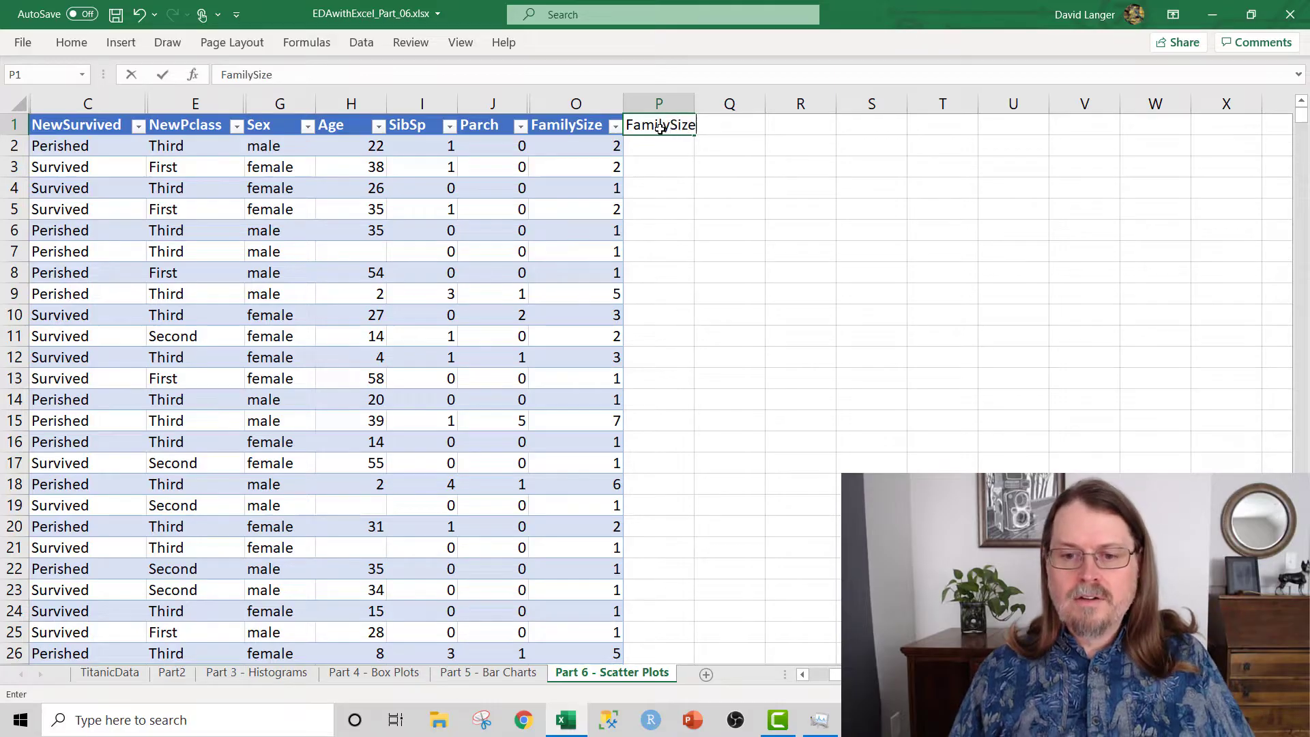
text(Jitter)
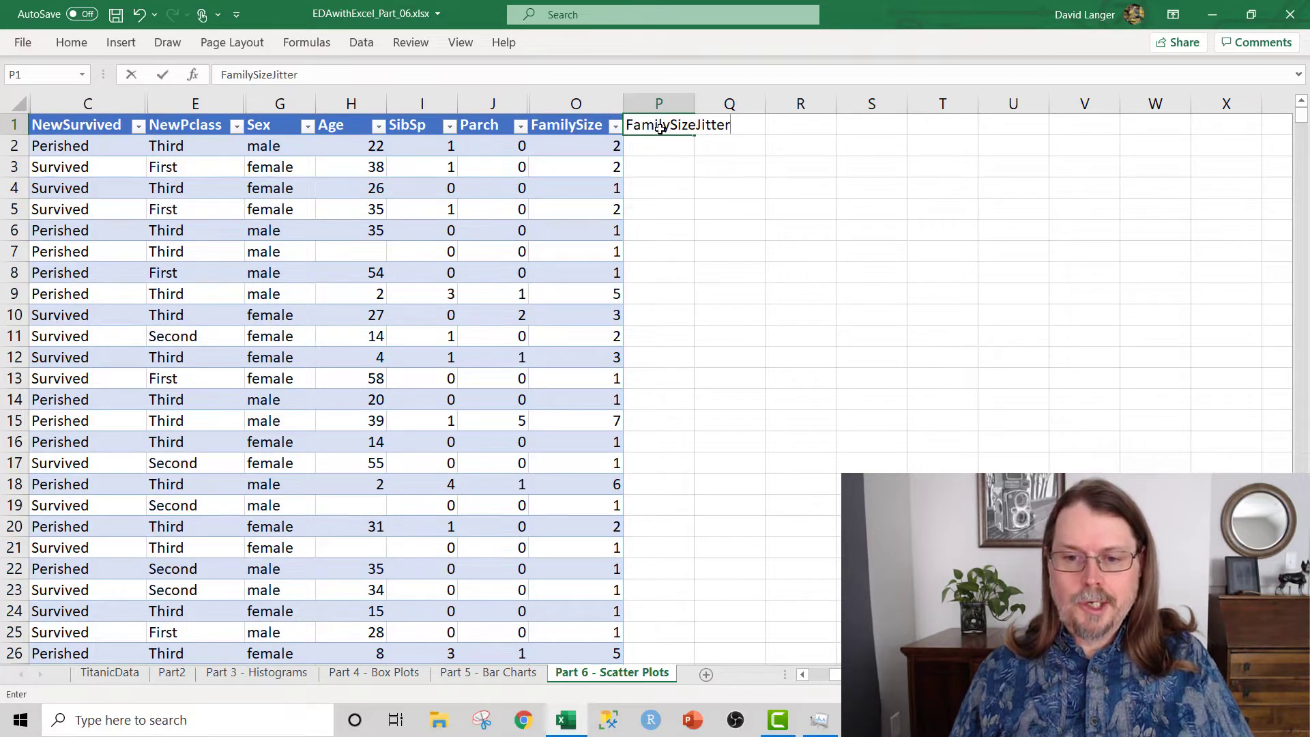
key(Return)
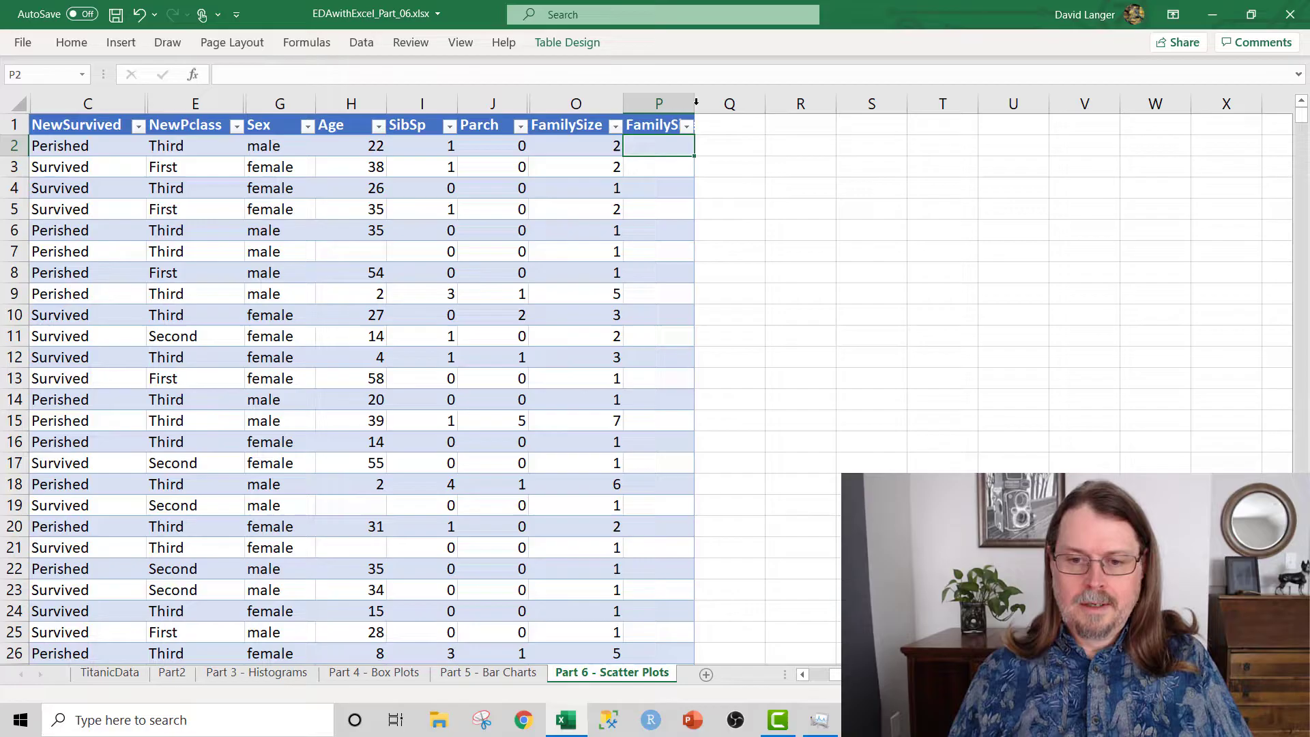
double_click(695, 103)
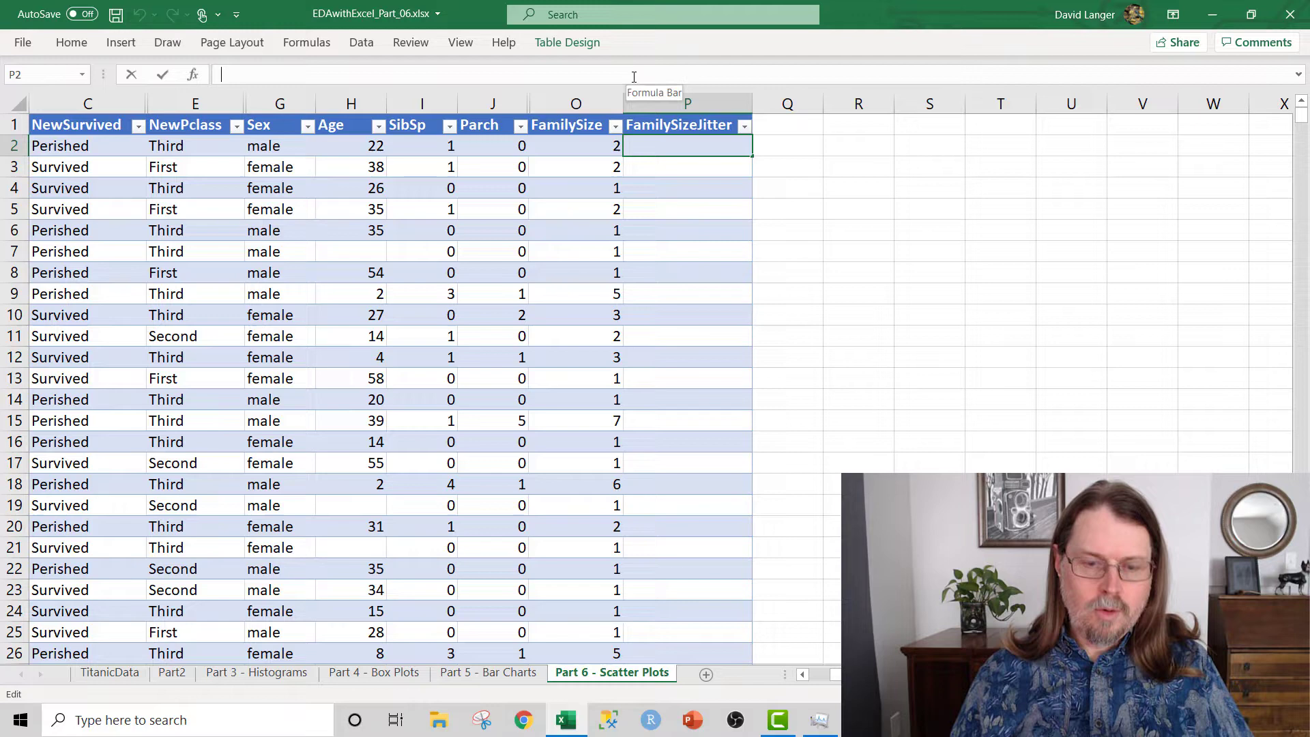
Enter =O2+RAND()-0.5 in P2 so the whole FamilySizeJitter column fills with jittered values
text(=O2)
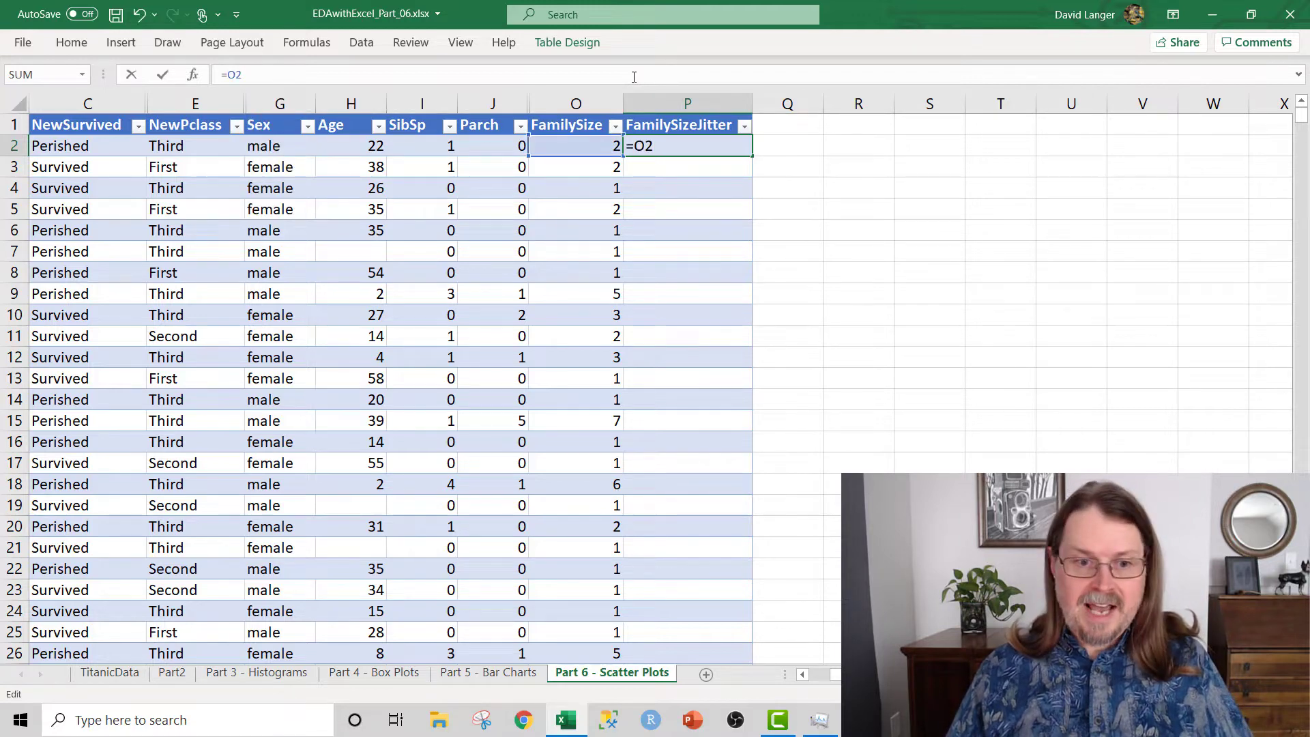
text(+RAND())
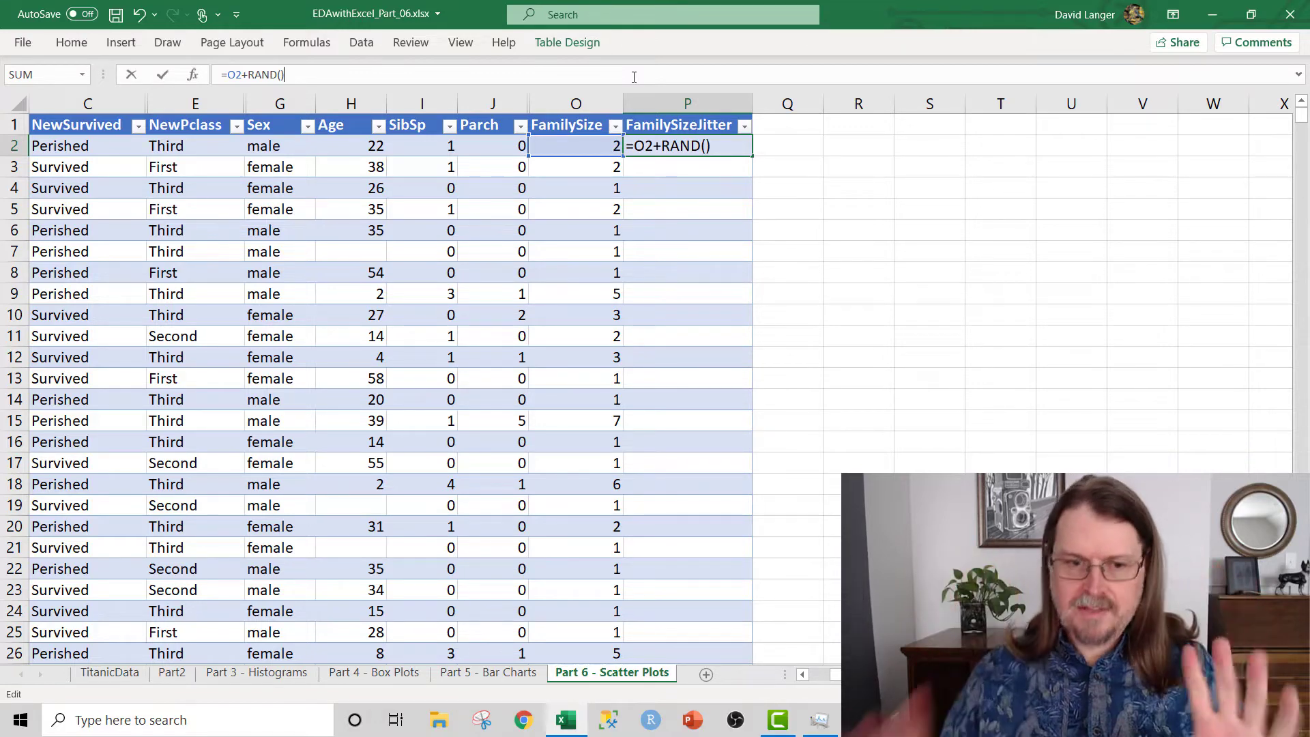
text(+)
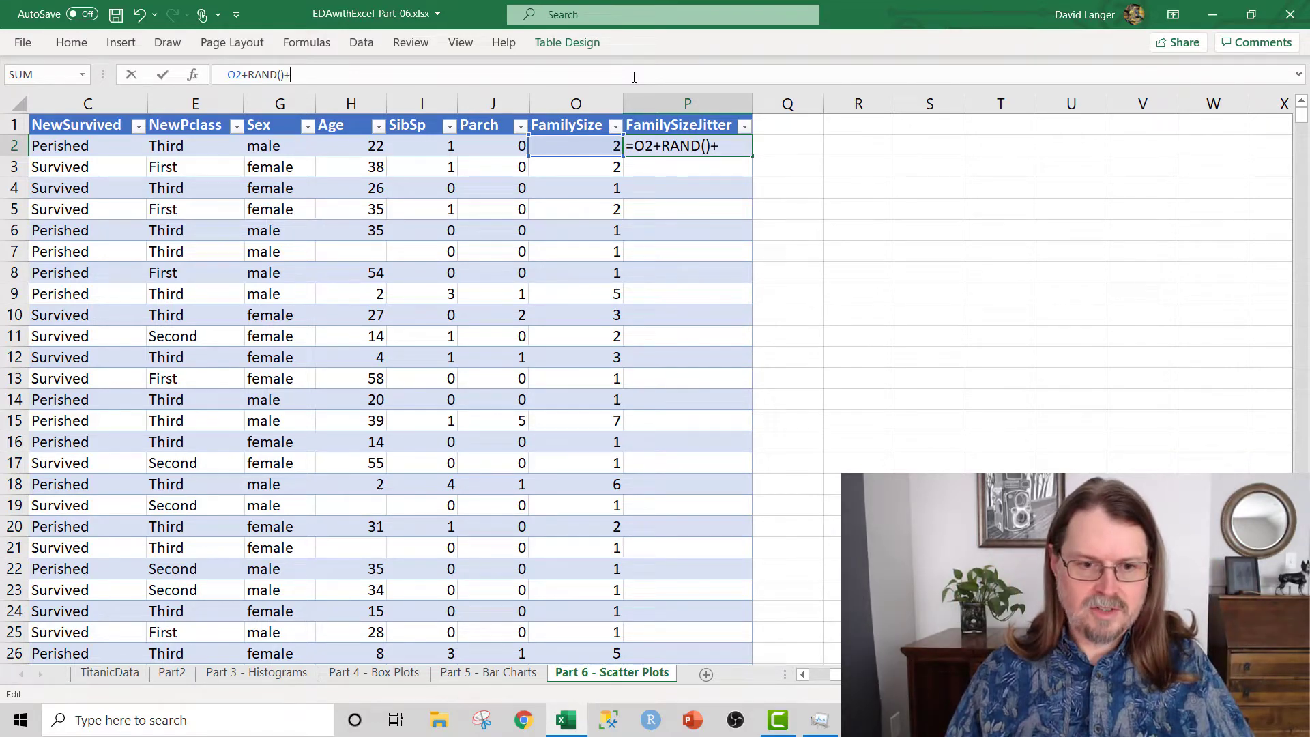
key(BackSpace)
text(=)
key(BackSpace)
text(-)
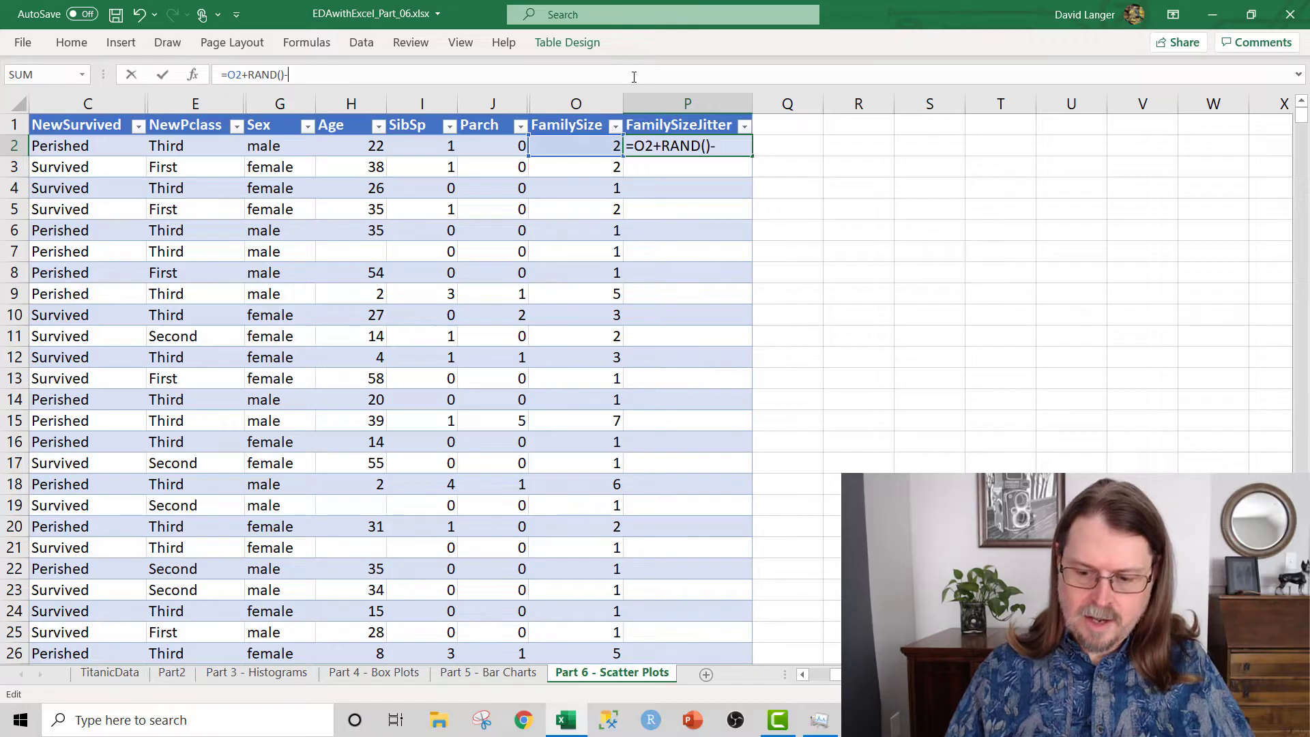
text(0.5)
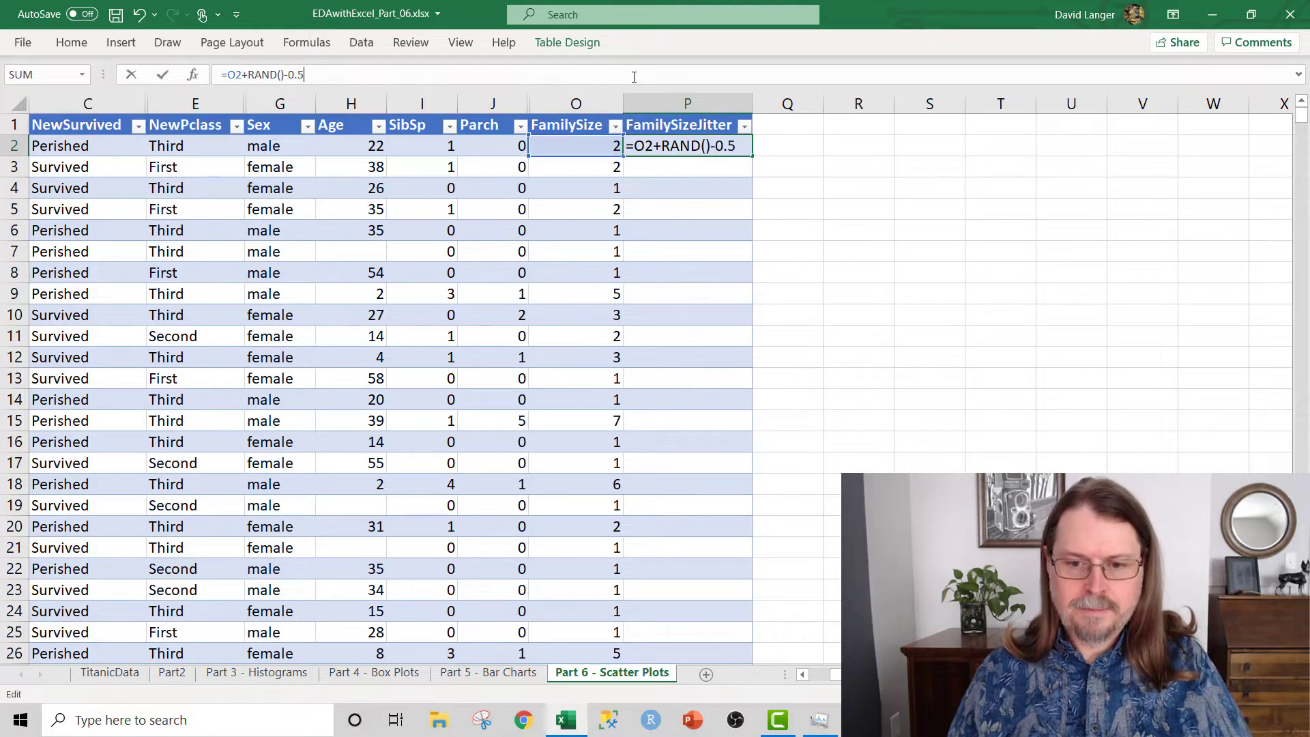
key(Return)
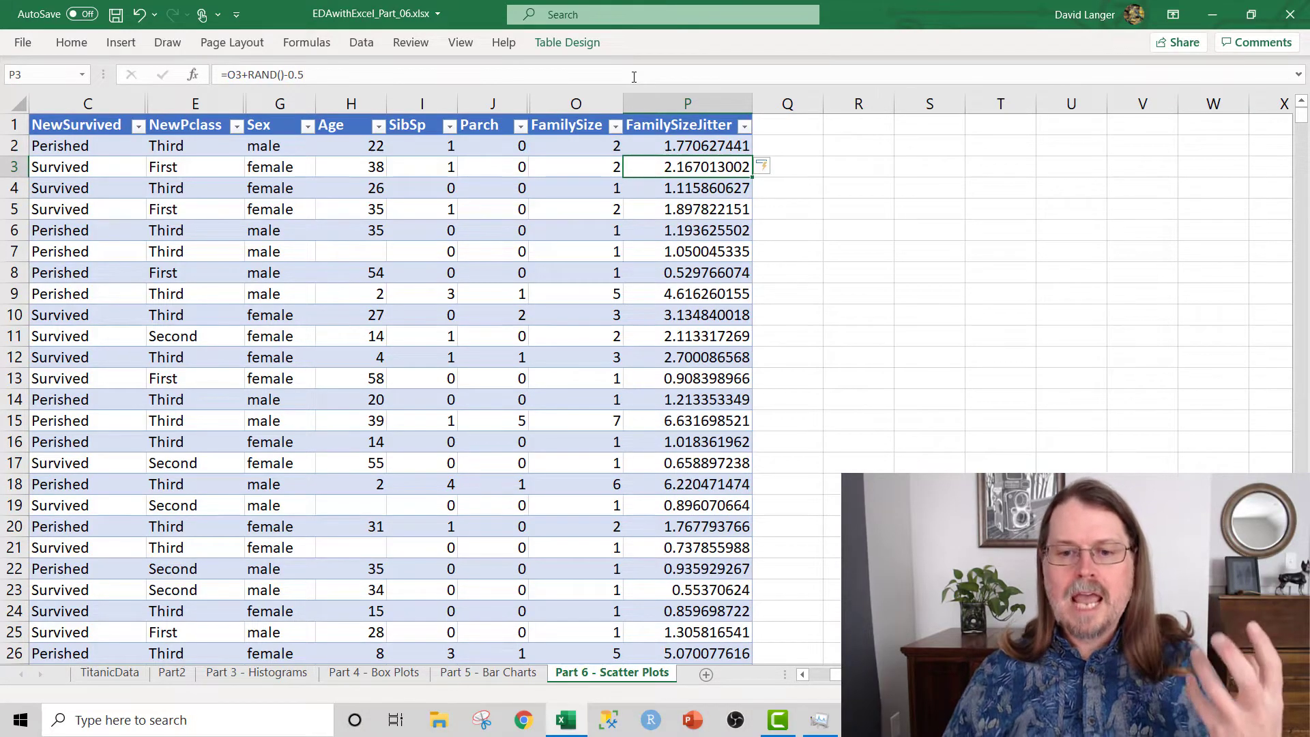
click(676, 146)
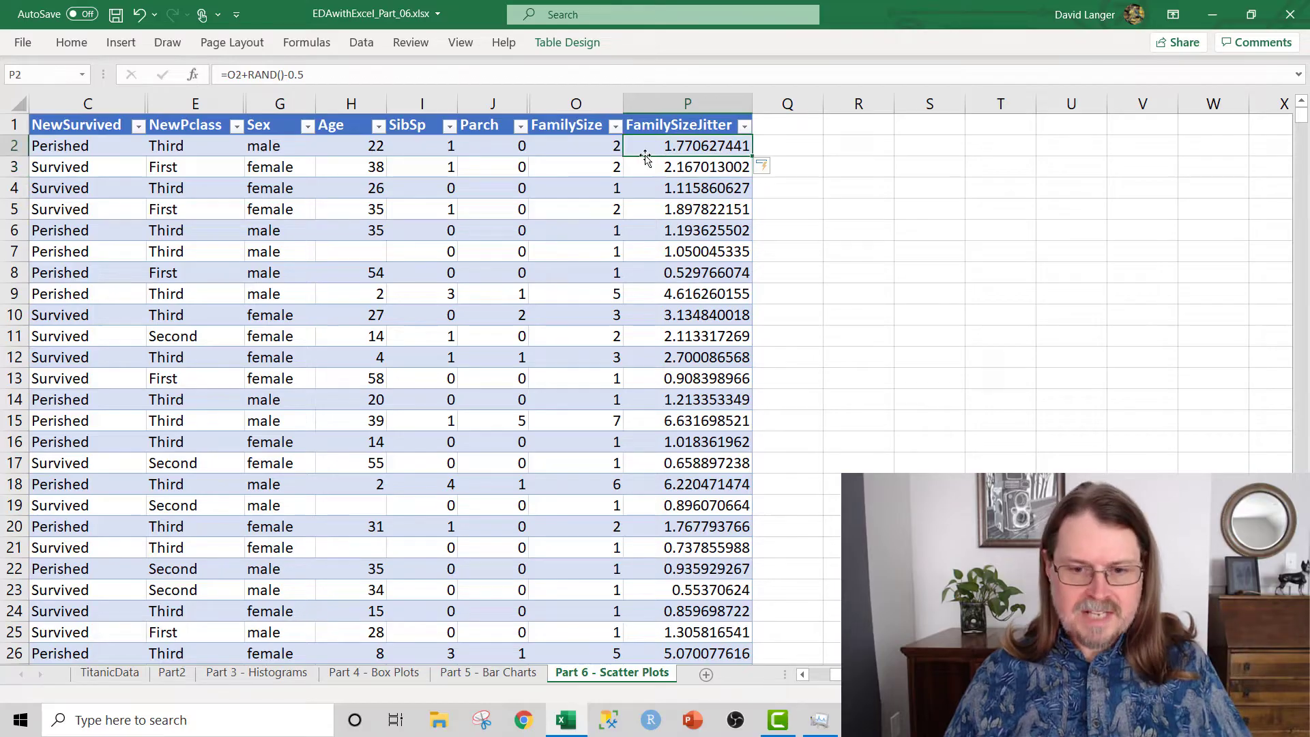
Compare family sizes with their jittered values, then hide the SibSp through FamilySize columns
drag(606, 149, 642, 170)
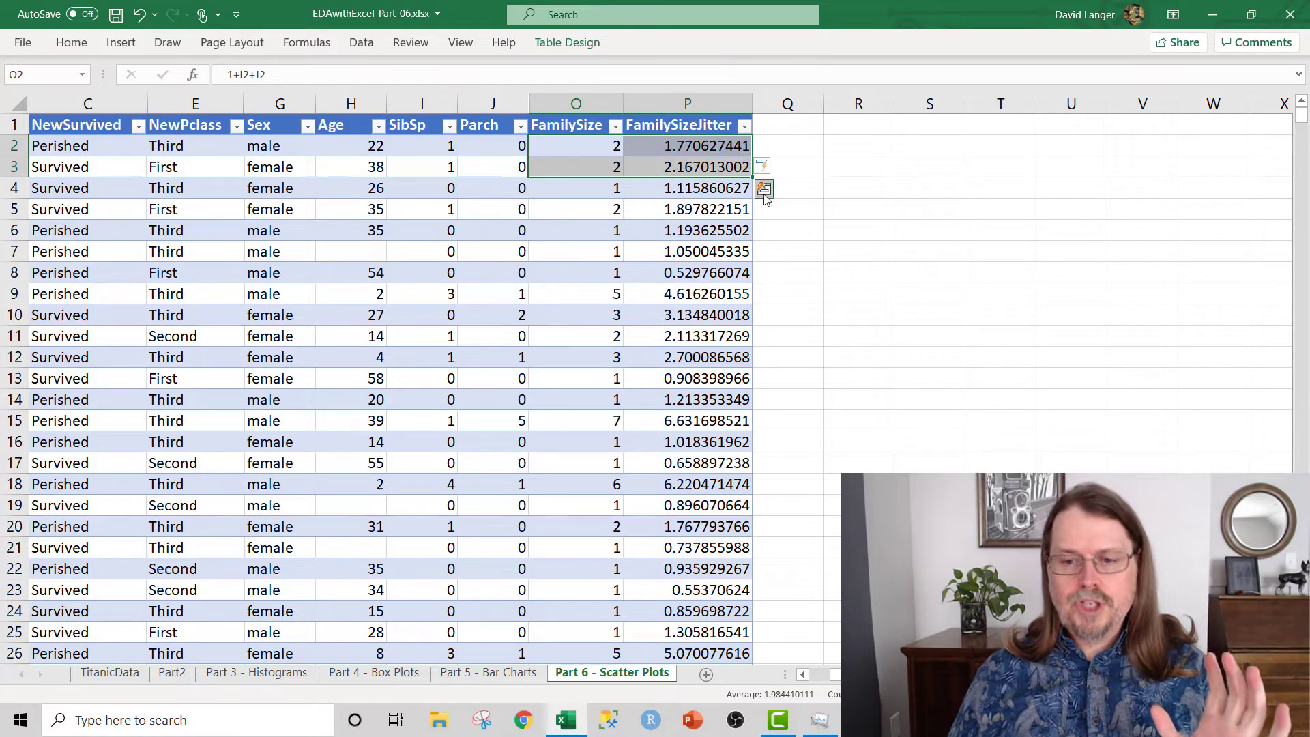
click(679, 184)
drag(423, 103, 573, 103)
right_click(550, 106)
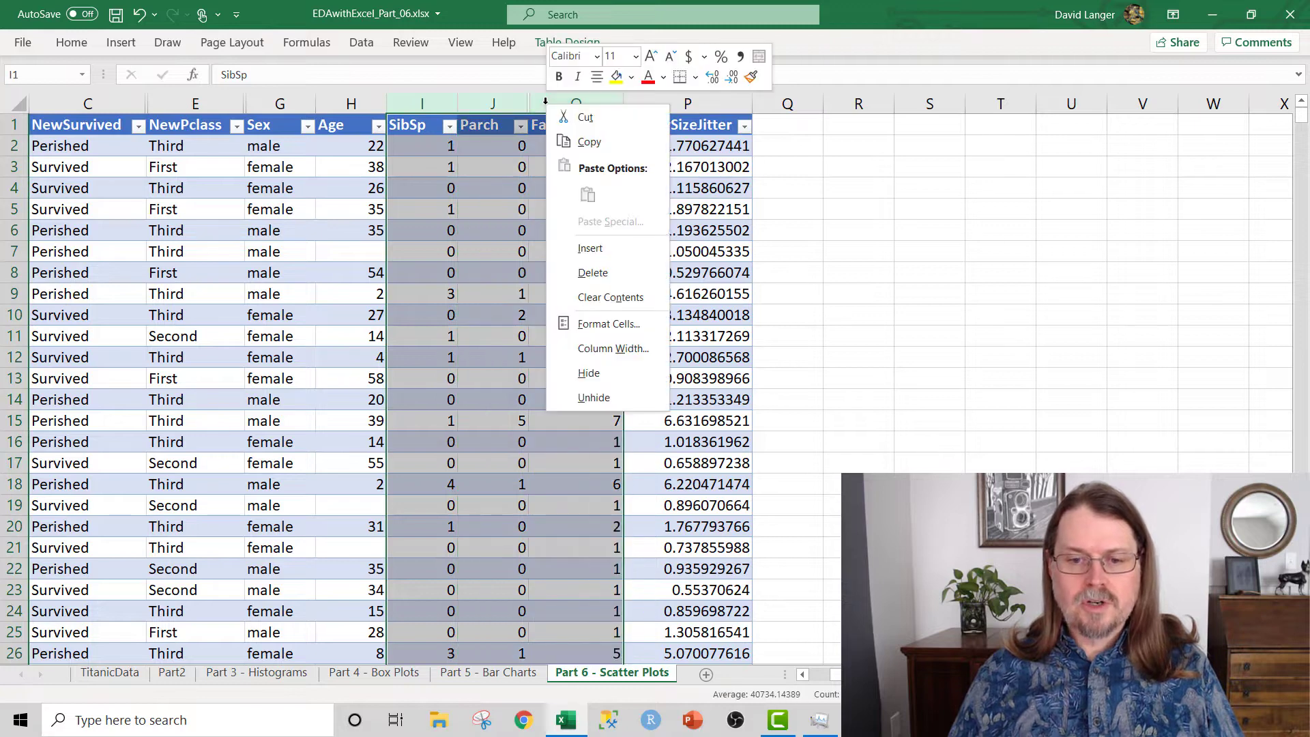
click(588, 373)
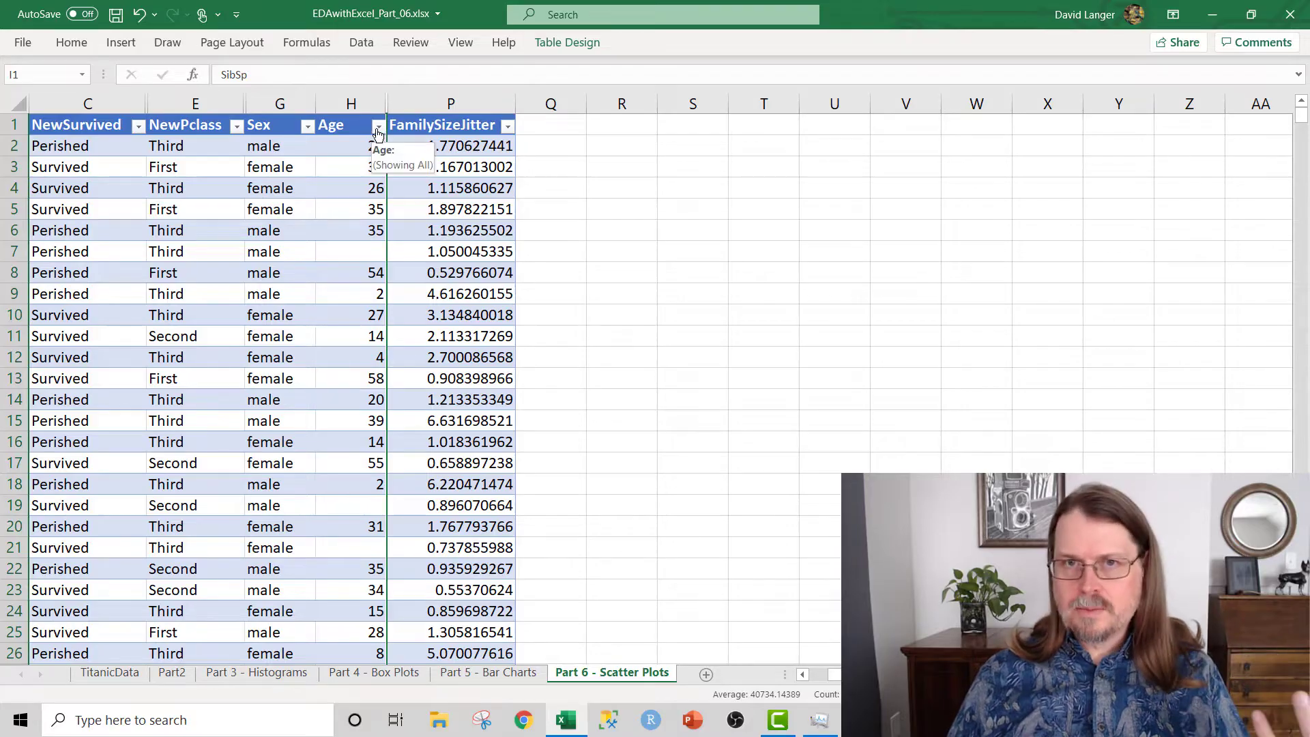
Point out three passengers whose Age value is blank
click(333, 256)
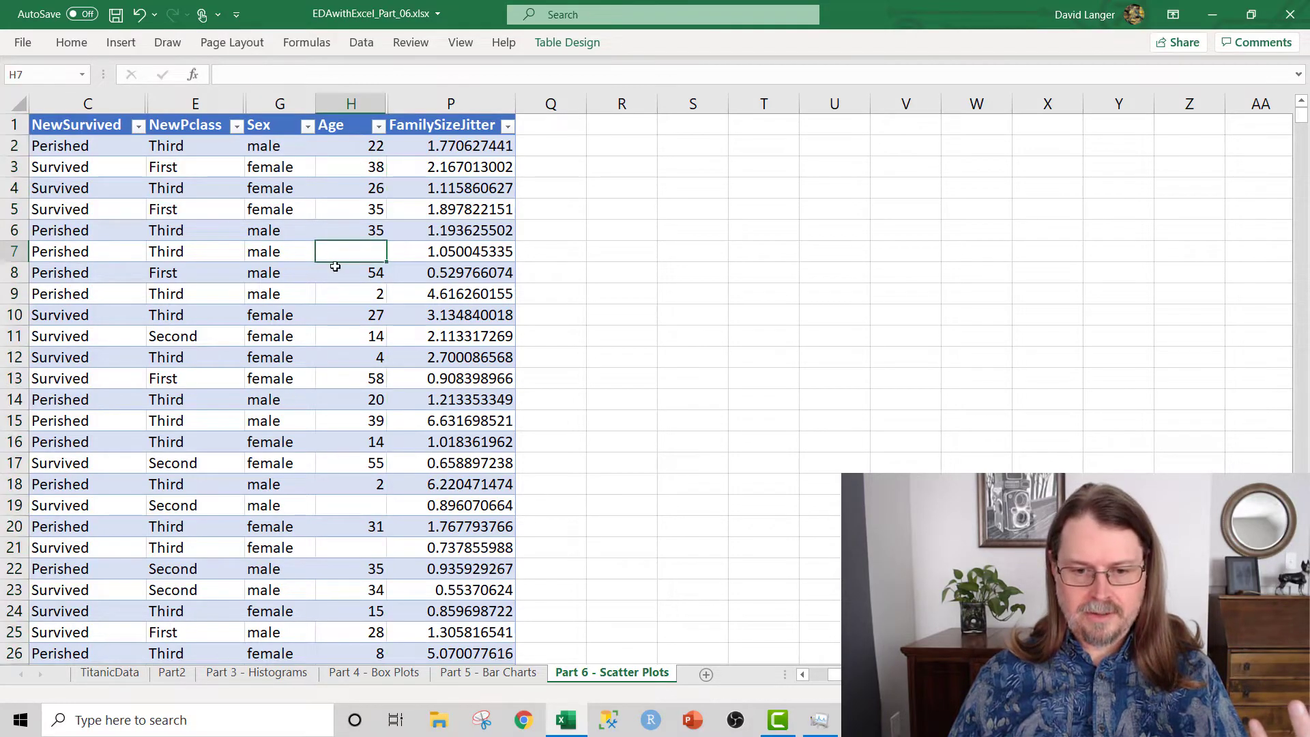
click(345, 505)
click(349, 550)
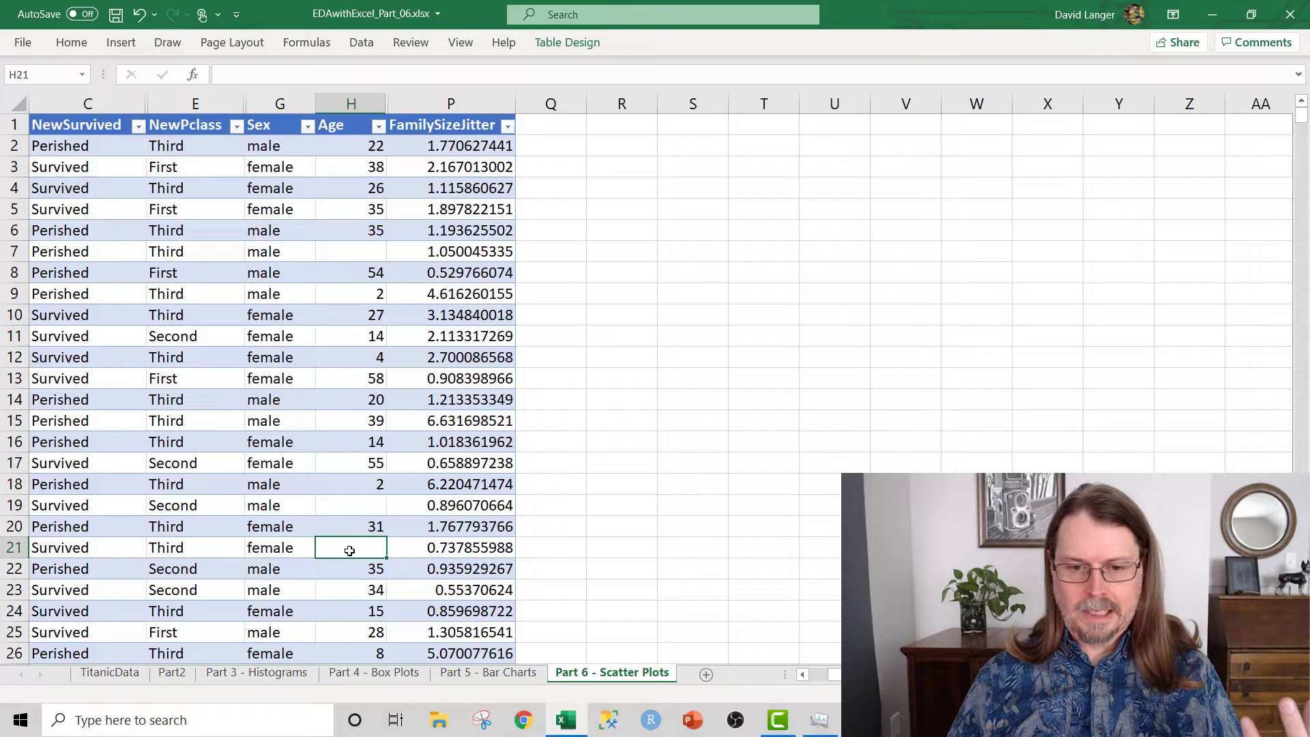
Filter the Age column to exclude (Blanks)
click(378, 130)
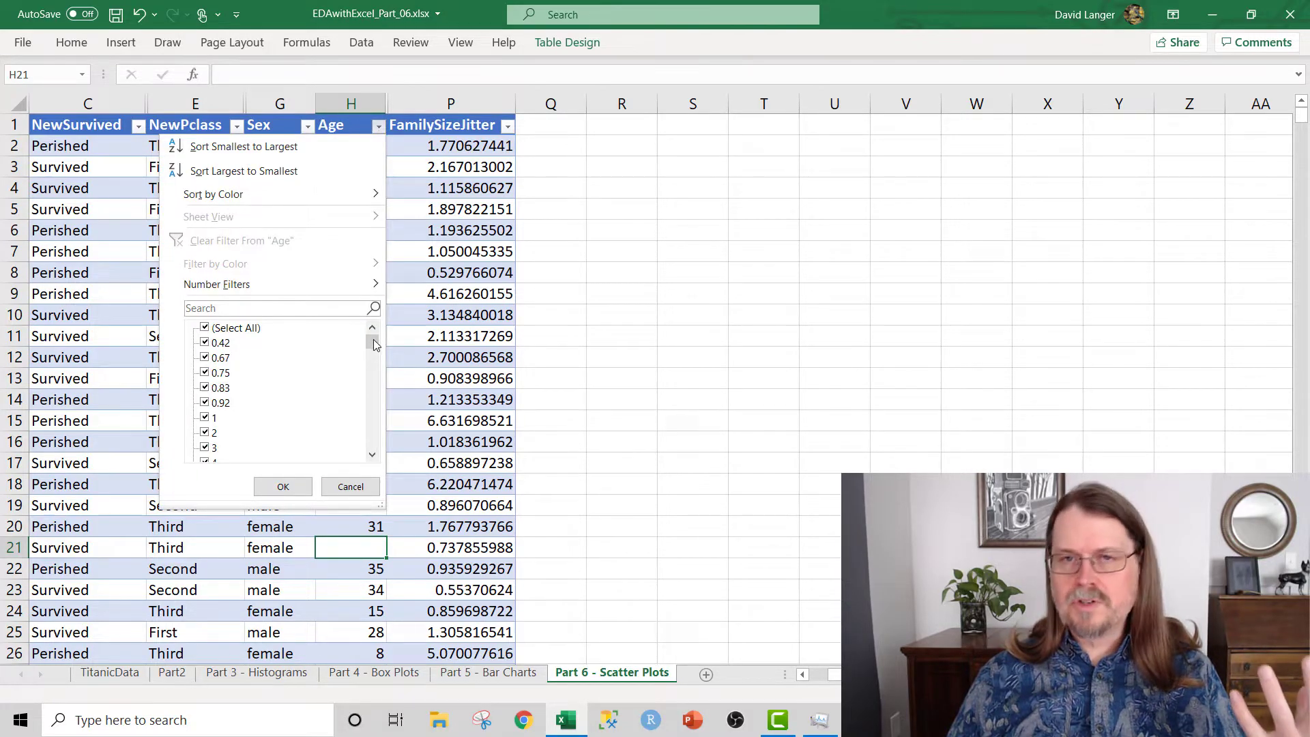
drag(374, 344, 374, 442)
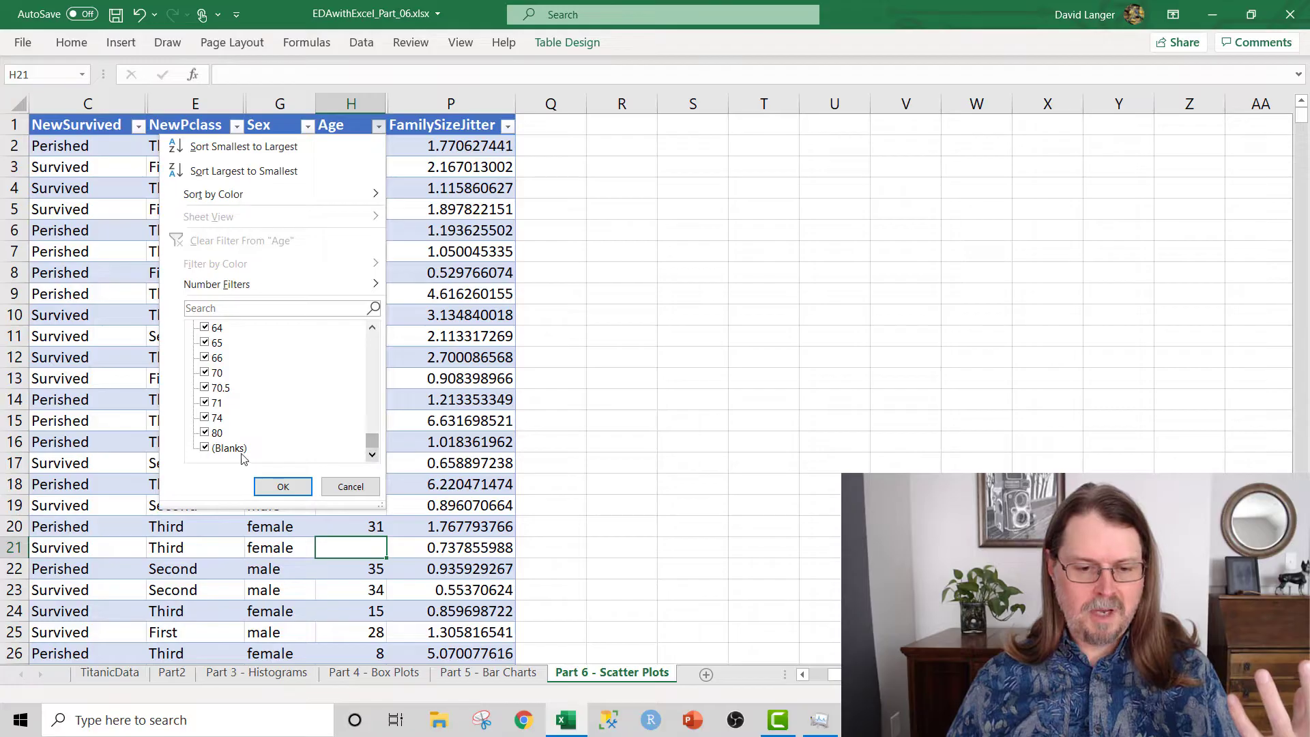
click(204, 448)
click(280, 486)
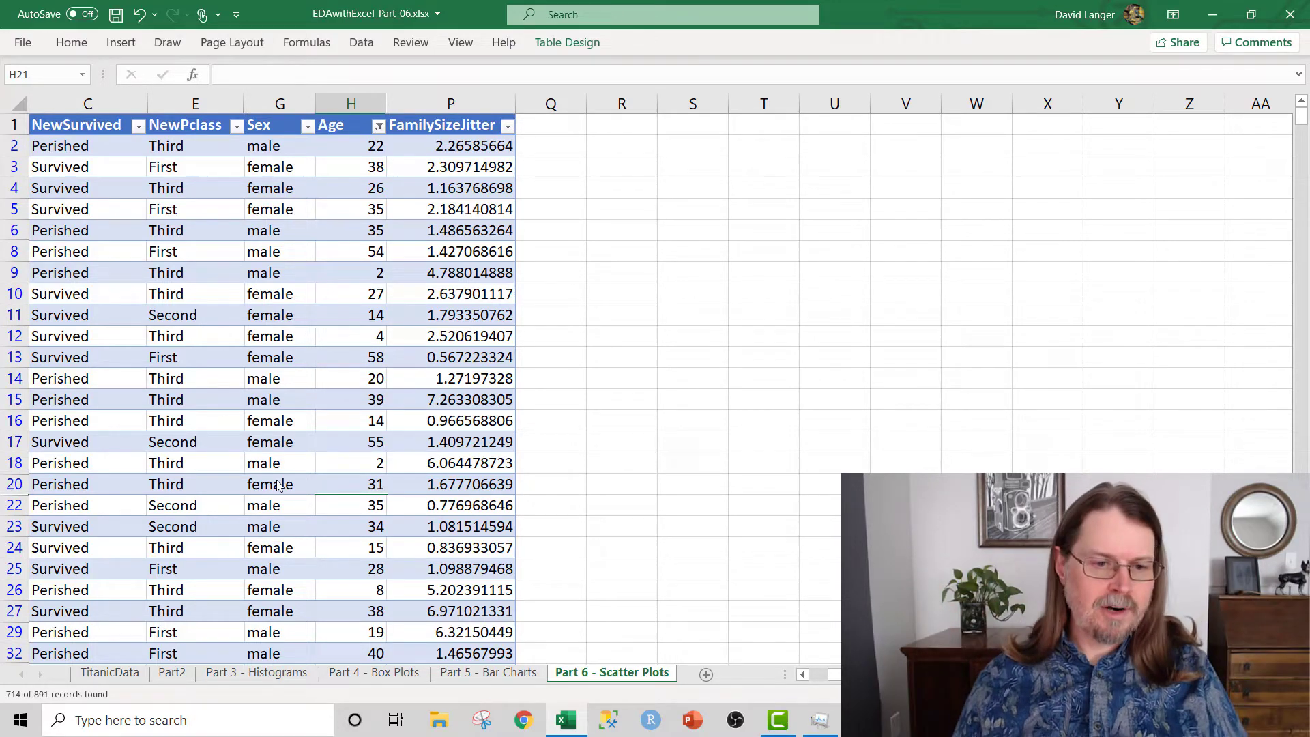
Filter NewPclass to keep only Third class passengers
click(236, 126)
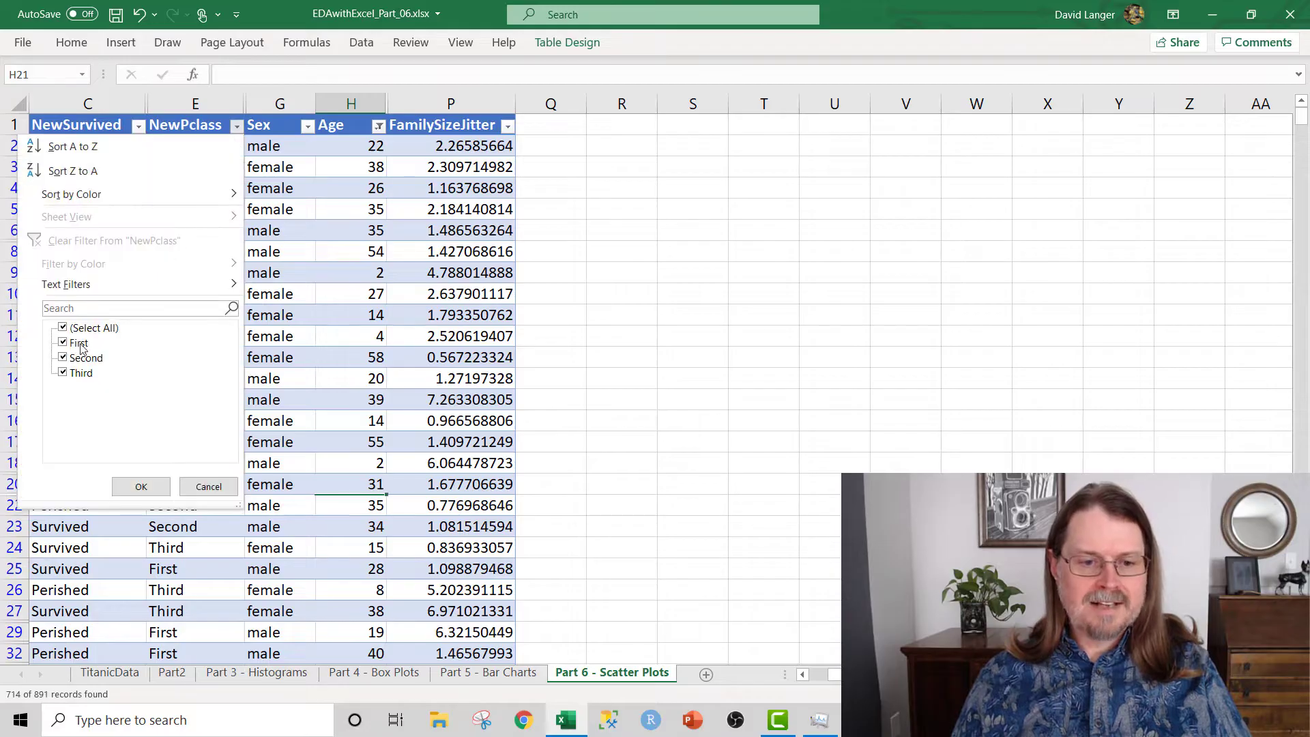
click(63, 359)
click(63, 343)
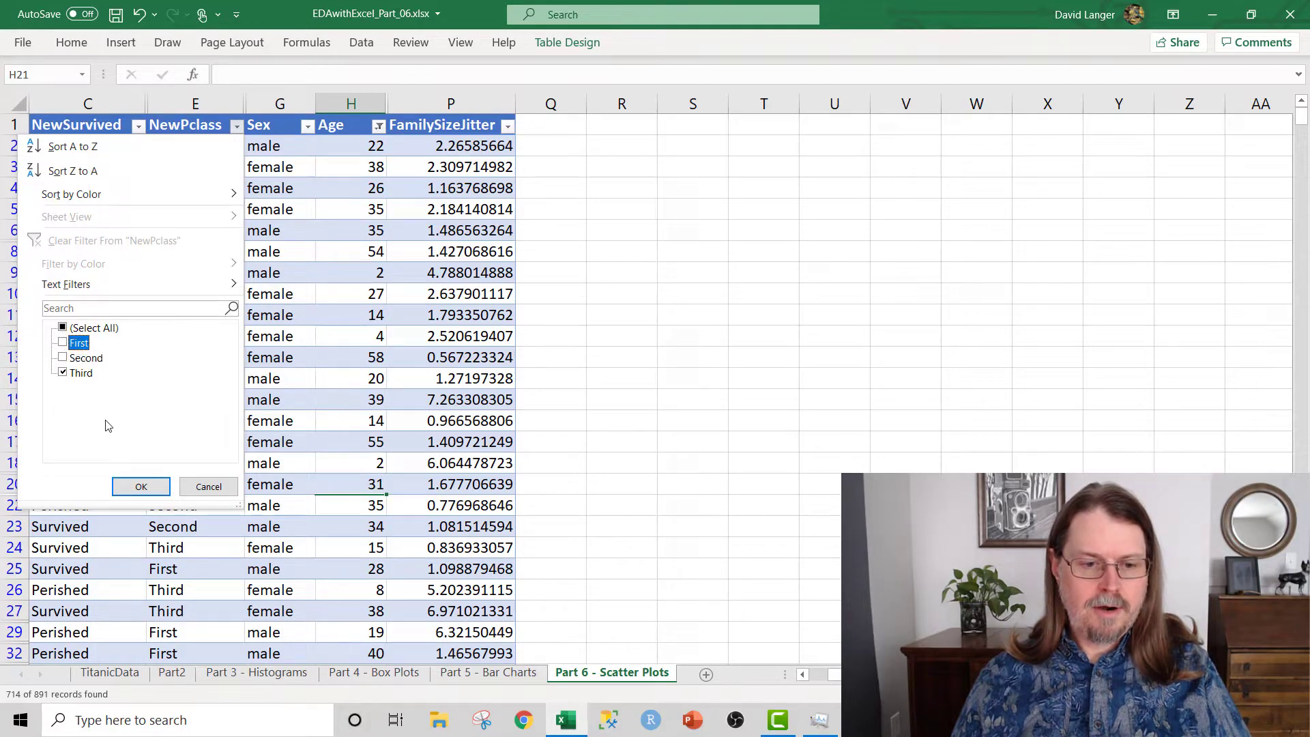
click(141, 486)
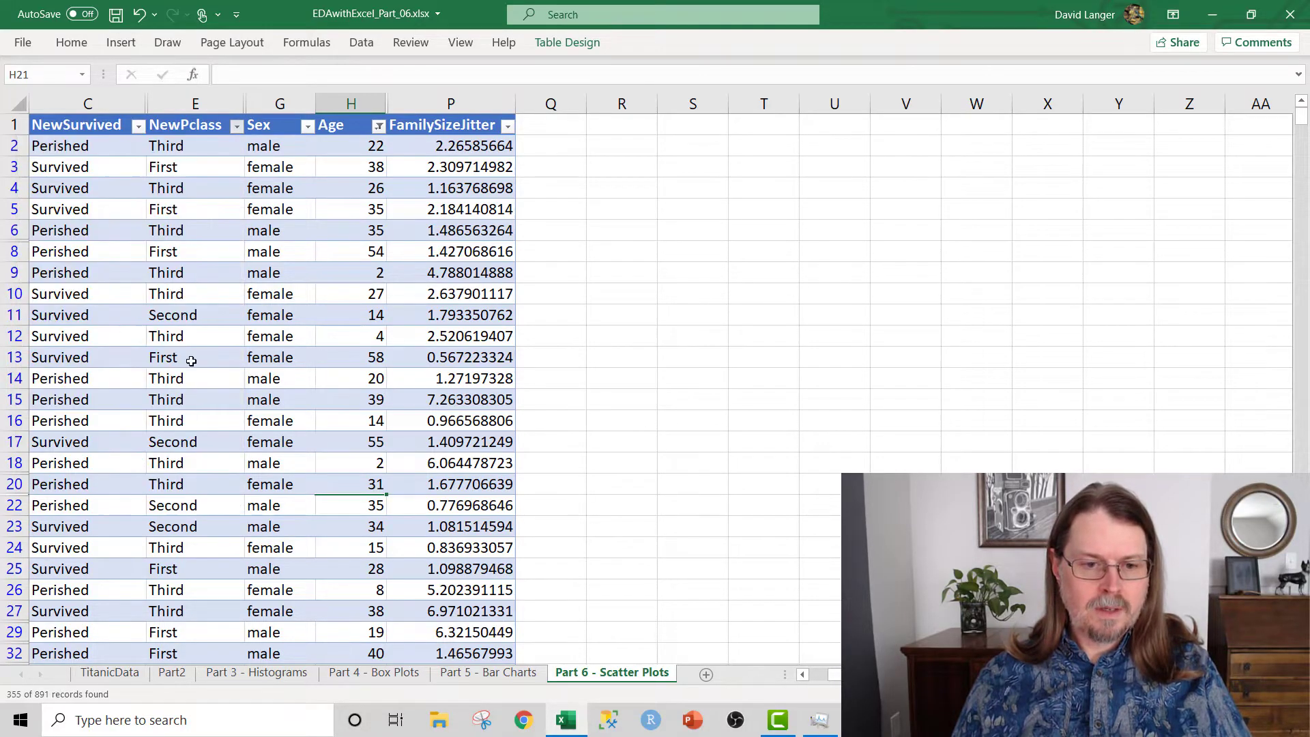
Filter Sex to keep only female passengers
click(308, 130)
click(134, 357)
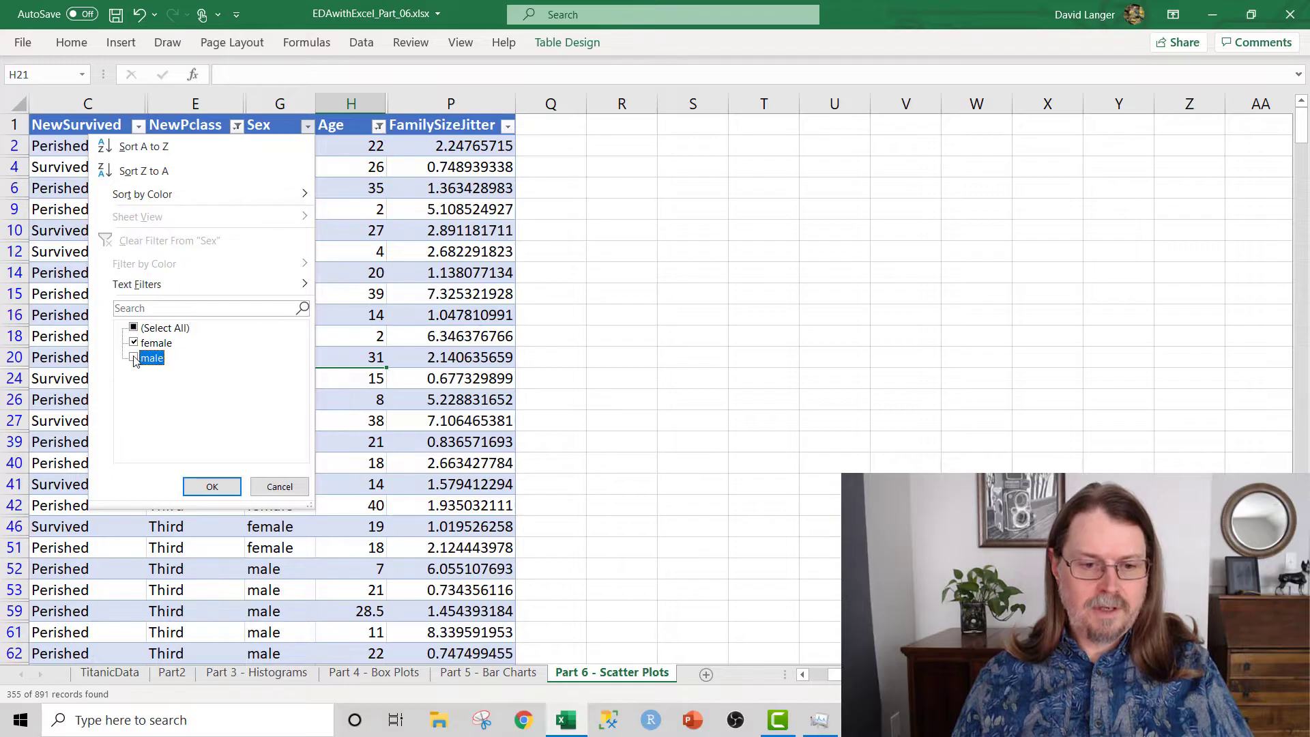
click(209, 487)
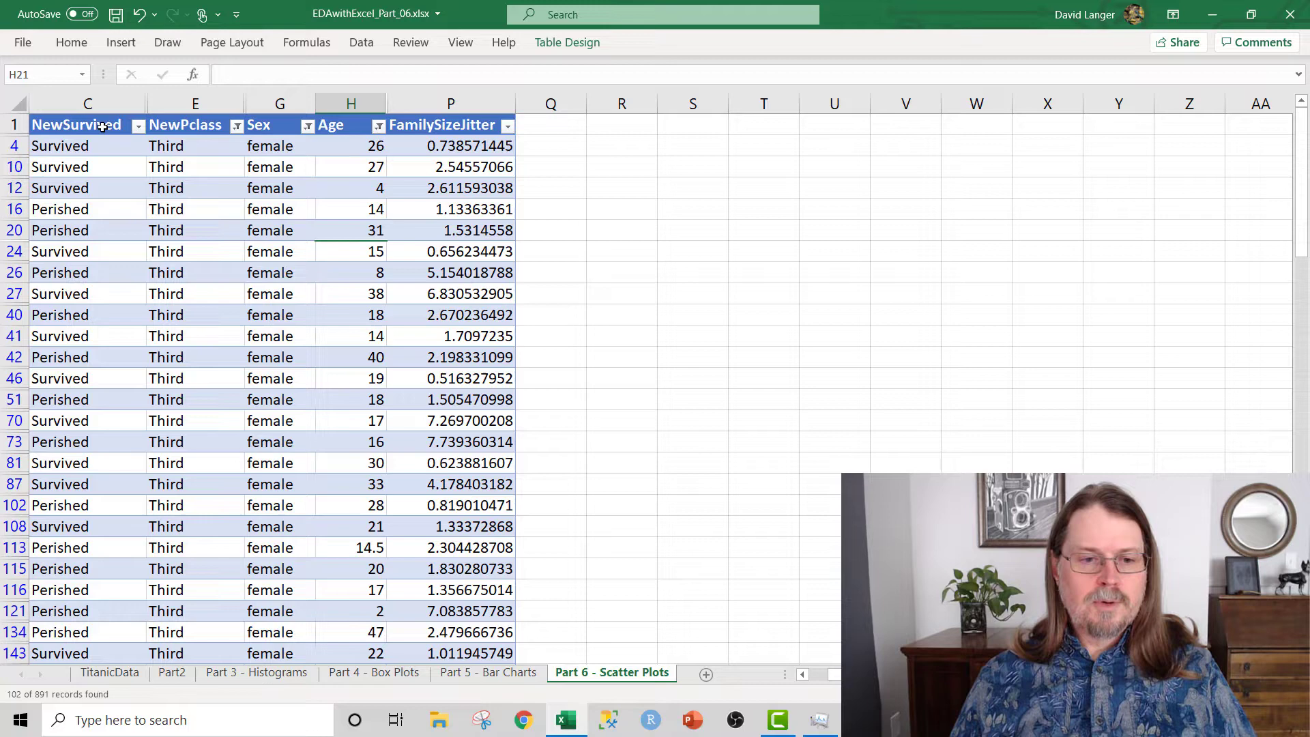
Sort NewSurvived Z to A, then select the first row's Age and FamilySizeJitter cells
click(140, 128)
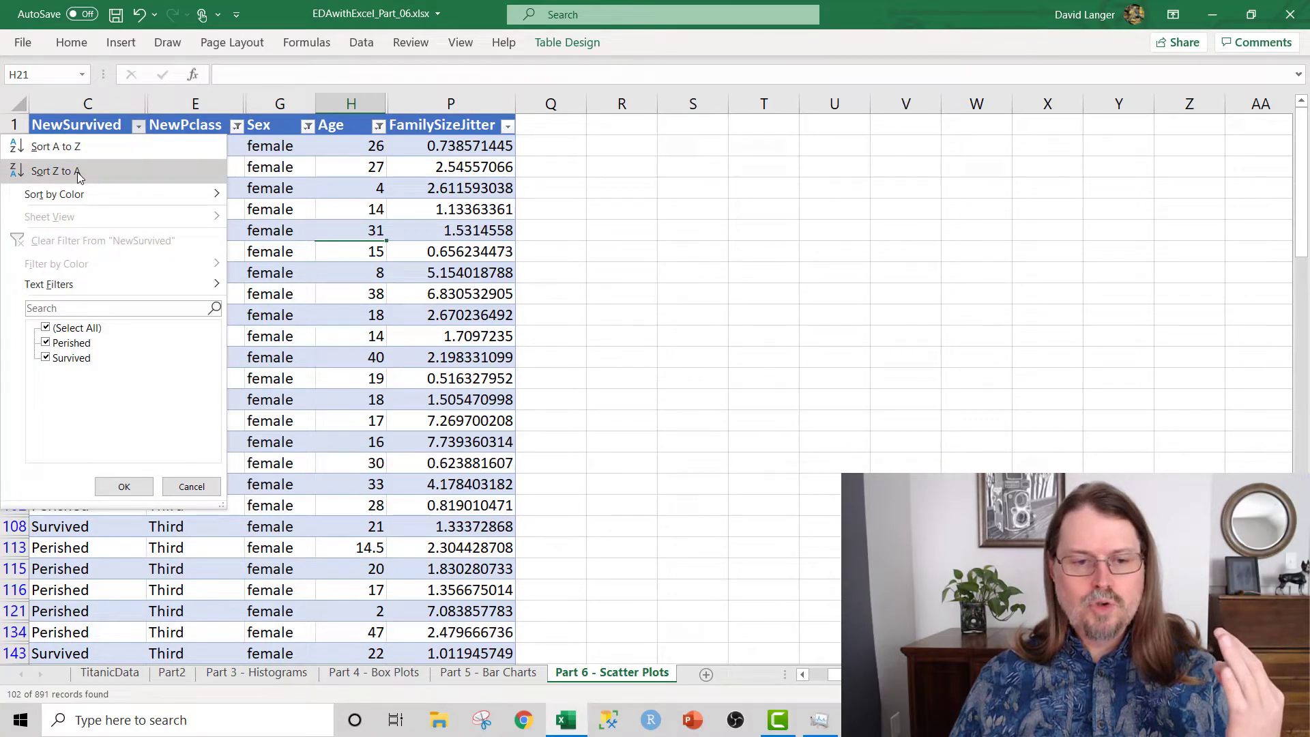
key(Escape)
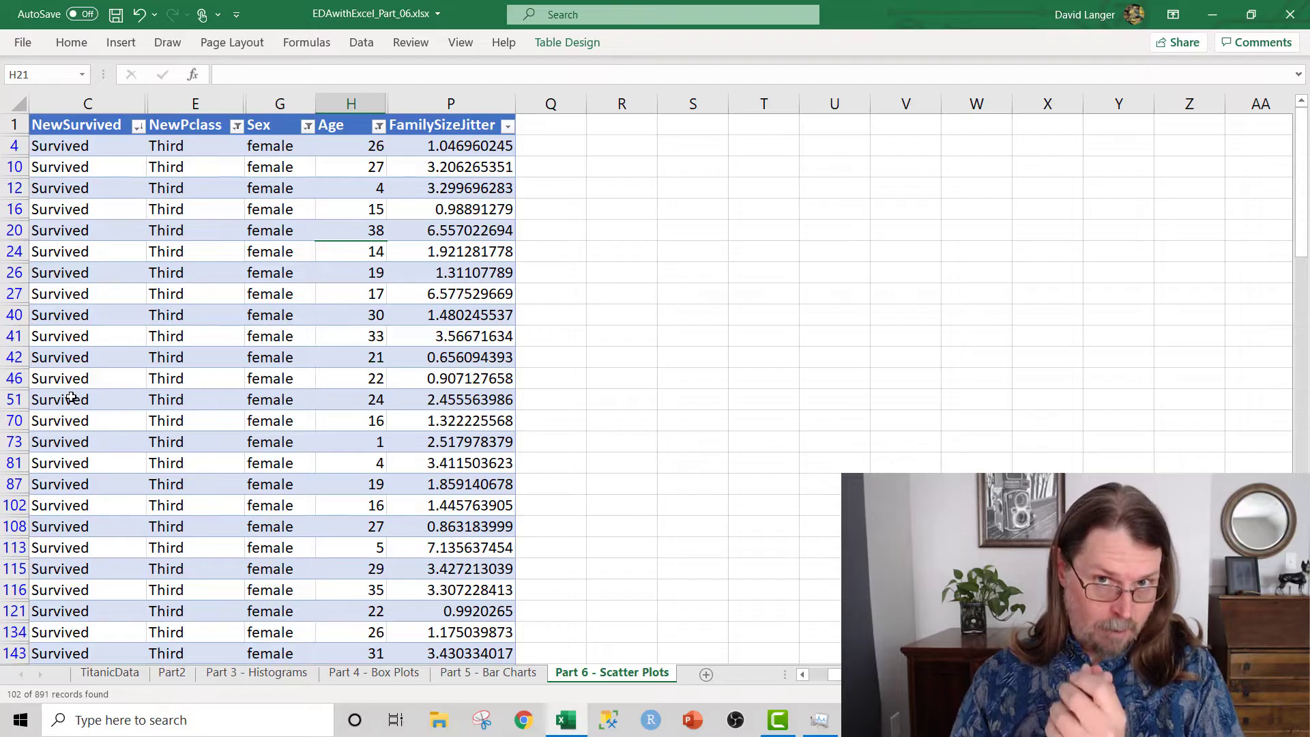
click(356, 151)
key(shift+Right)
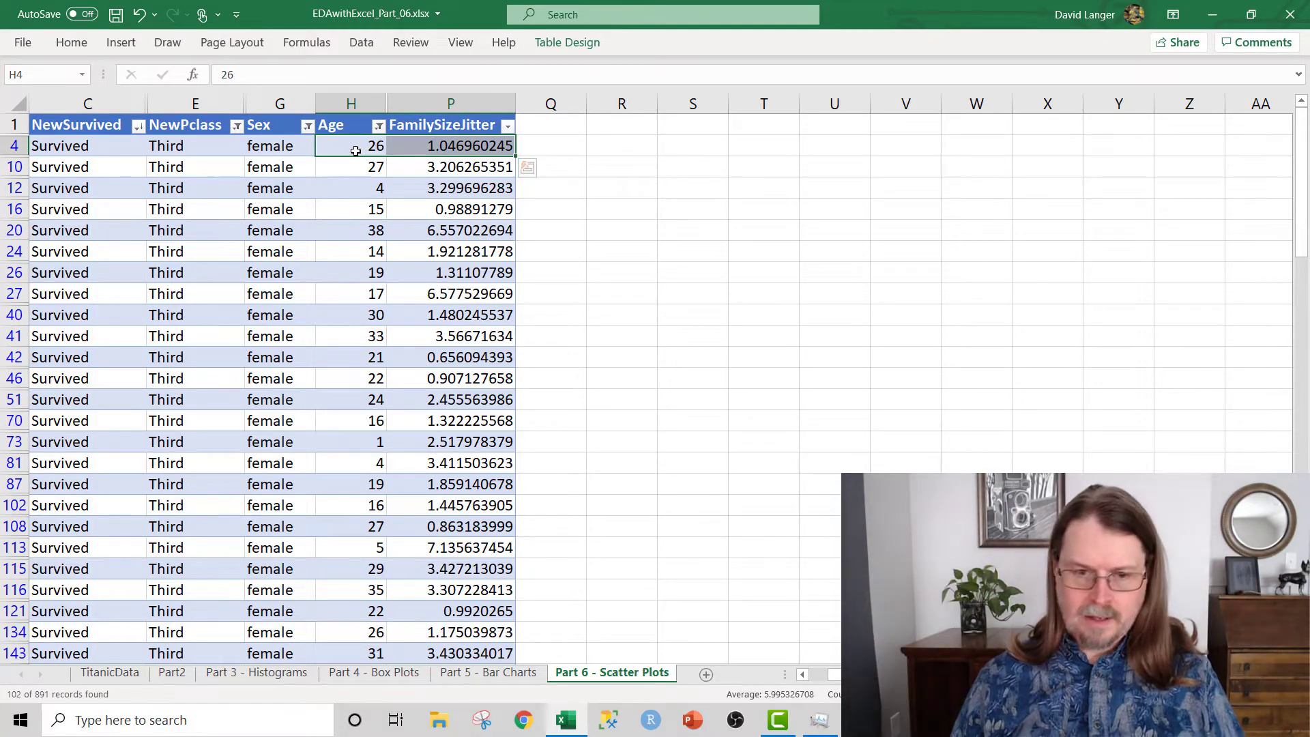
Extend the Age–FamilySizeJitter selection from H4 down to row 364, the last Survived row
key(shift+Down)
key(shift+Down)
key(shift+Down)
key(shift+Down)
key(shift+Down)
key(shift+Down)
key(shift+Down)
key(shift+Down)
key(shift+Down)
key(shift+Down)
key(shift+Down)
key(shift+Down)
key(shift+Down)
key(shift+Down)
key(shift+Down)
key(shift+Down)
key(shift+Down)
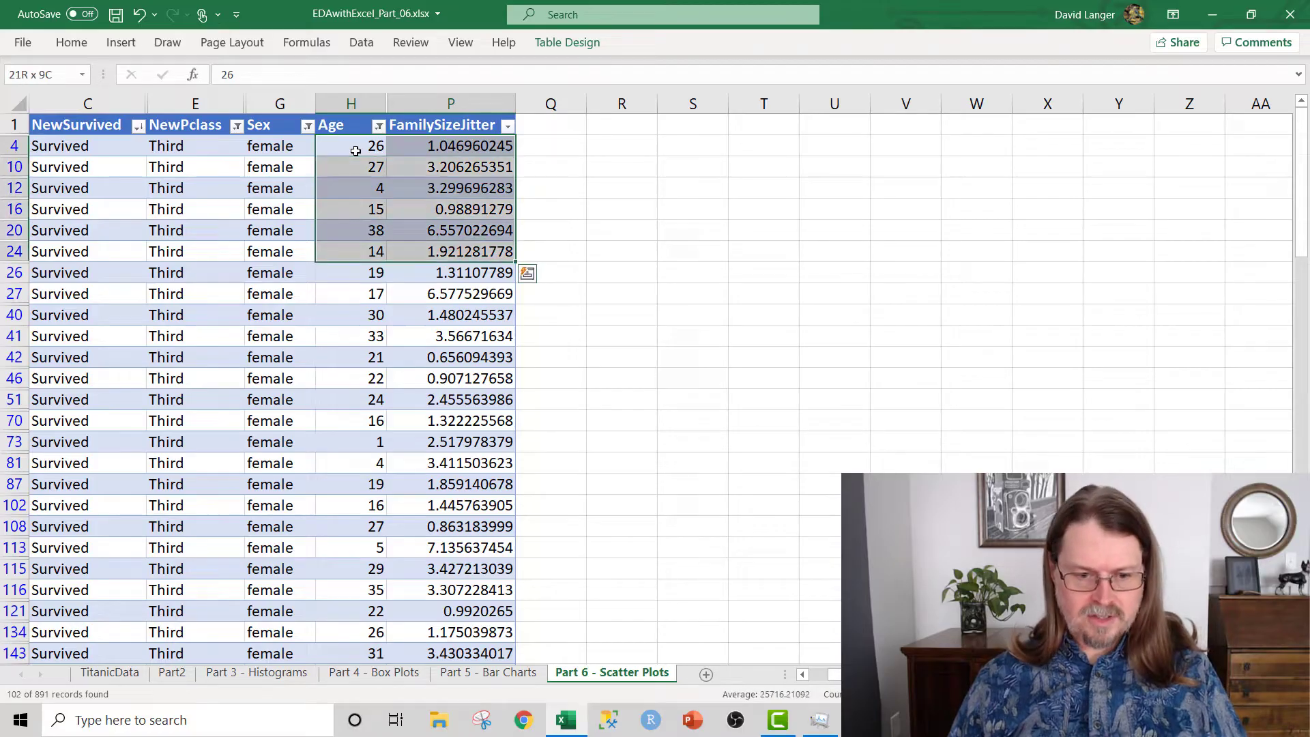
key(shift+Down)
key(shift+Down)
key(shift+Down)
key(shift+Down)
key(shift+Down)
key(shift+Down)
key(shift+Down)
key(shift+Down)
key(shift+Down)
key(shift+Down)
key(shift+Down)
key(shift+Down)
key(shift+Down)
key(shift+Down)
key(shift+Down)
key(shift+Down)
key(shift+Down)
key(shift+Down)
key(shift+Down)
key(shift+Down)
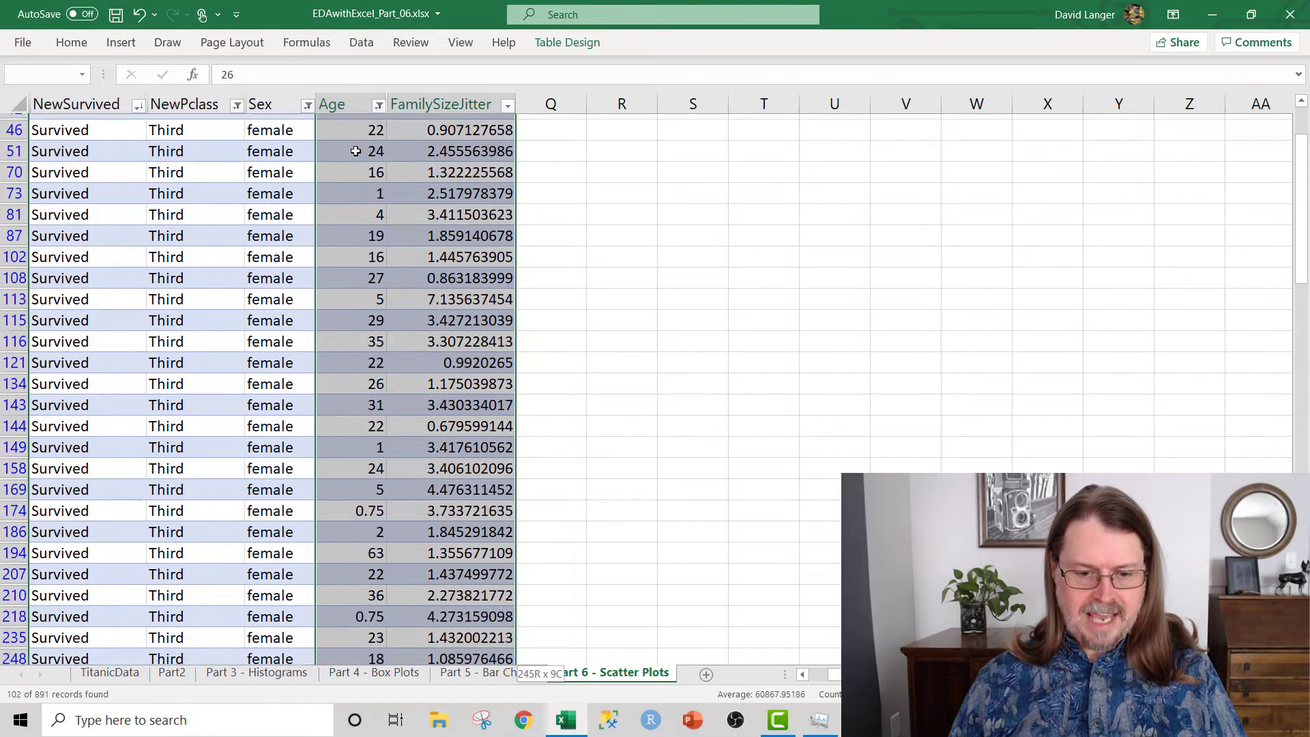
key(shift+Down)
key(shift+Down)
key(shift+Down)
key(shift+Down)
key(shift+Down)
key(shift+Down)
key(shift+Down)
key(shift+Down)
key(shift+Down)
key(shift+Down)
key(shift+Down)
key(shift+Down)
key(shift+Down)
key(shift+Down)
key(shift+Down)
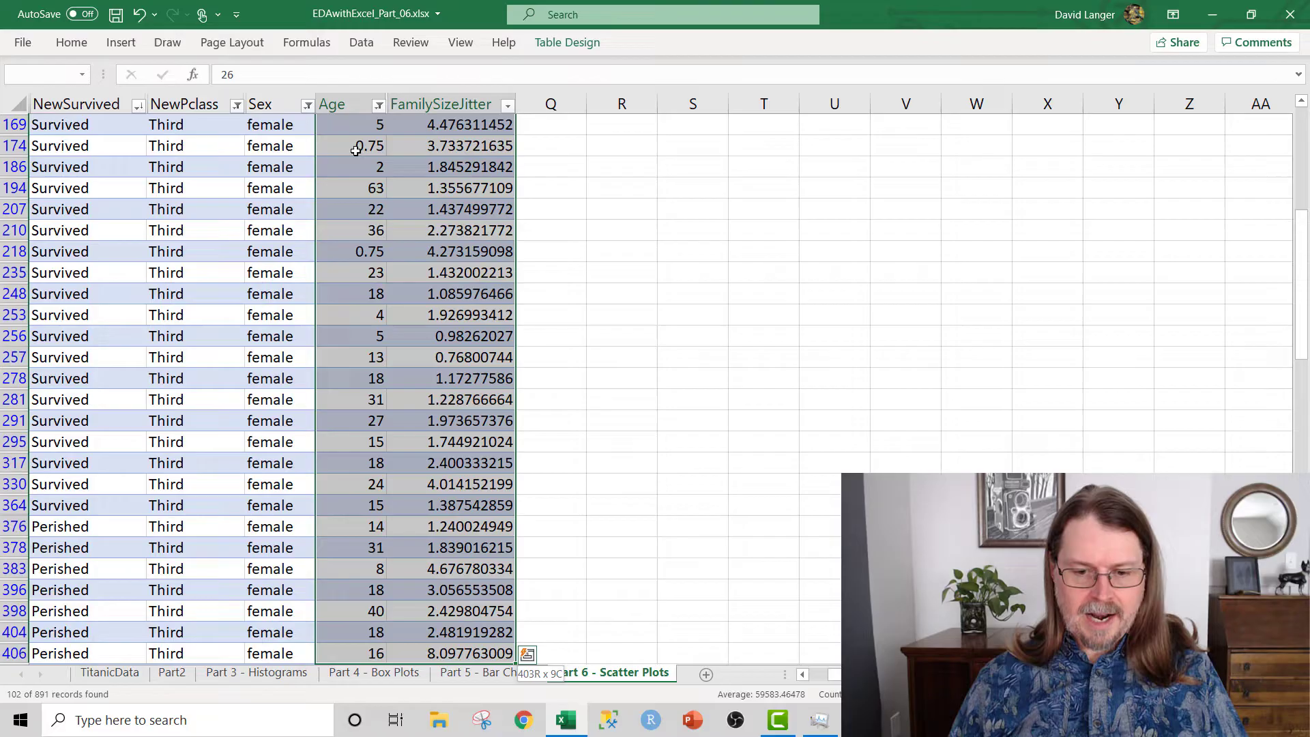
key(shift+Down)
key(shift+Up)
key(shift+Up)
key(shift+Up)
key(shift+Up)
key(shift+Up)
key(shift+Up)
key(shift+Up)
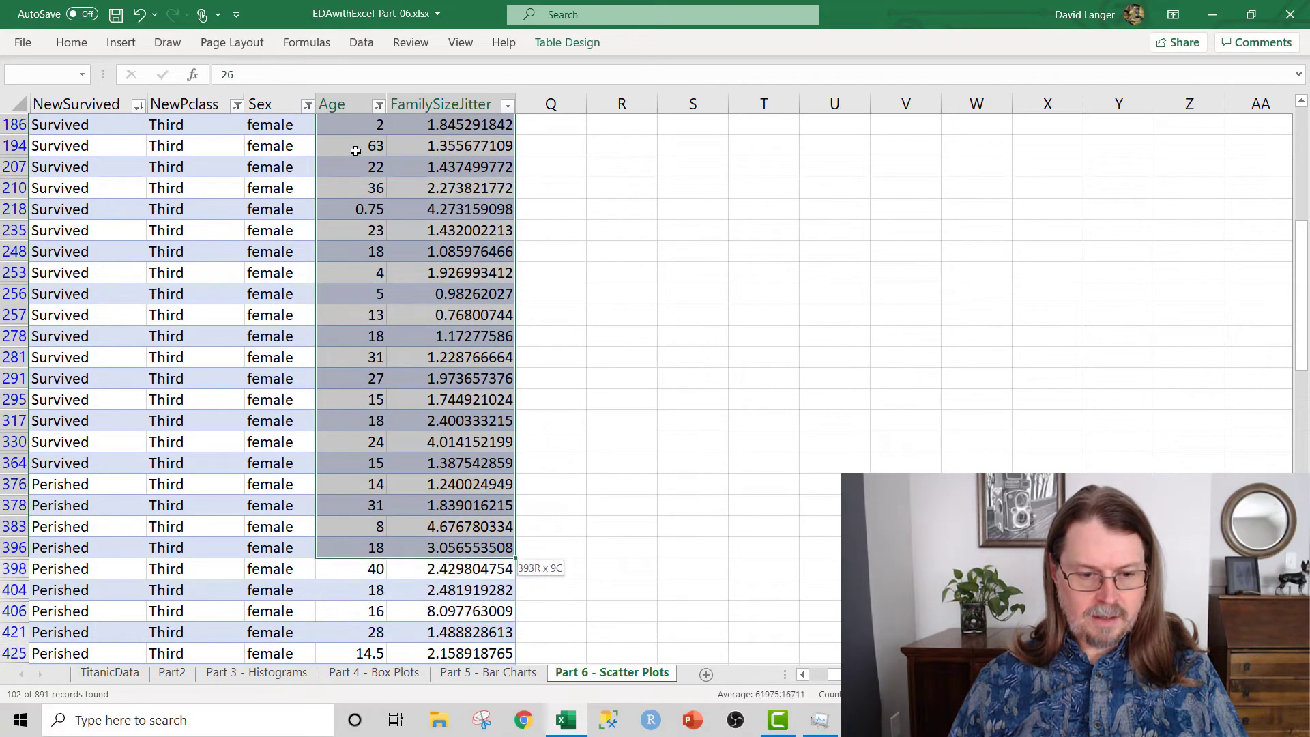
key(shift+Up)
key(shift+Up)
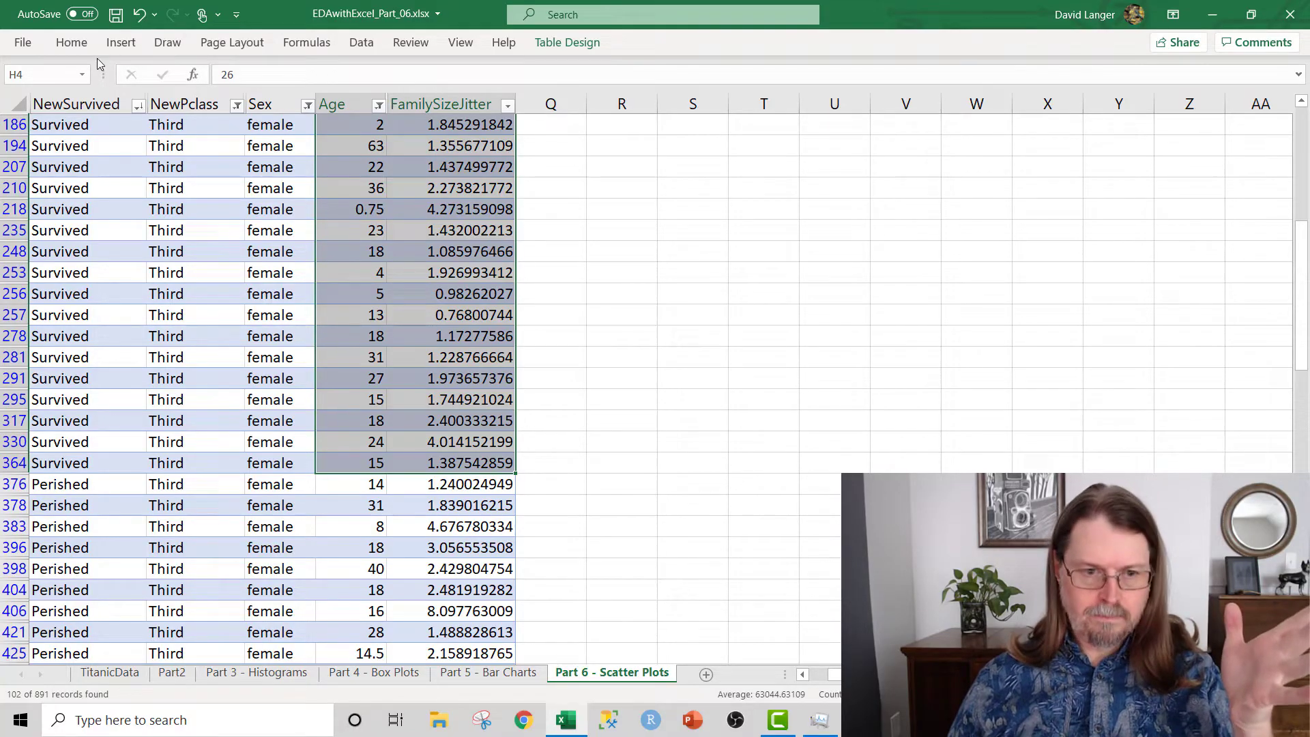
Insert a plain Scatter chart from the selected Age and FamilySizeJitter values
click(119, 43)
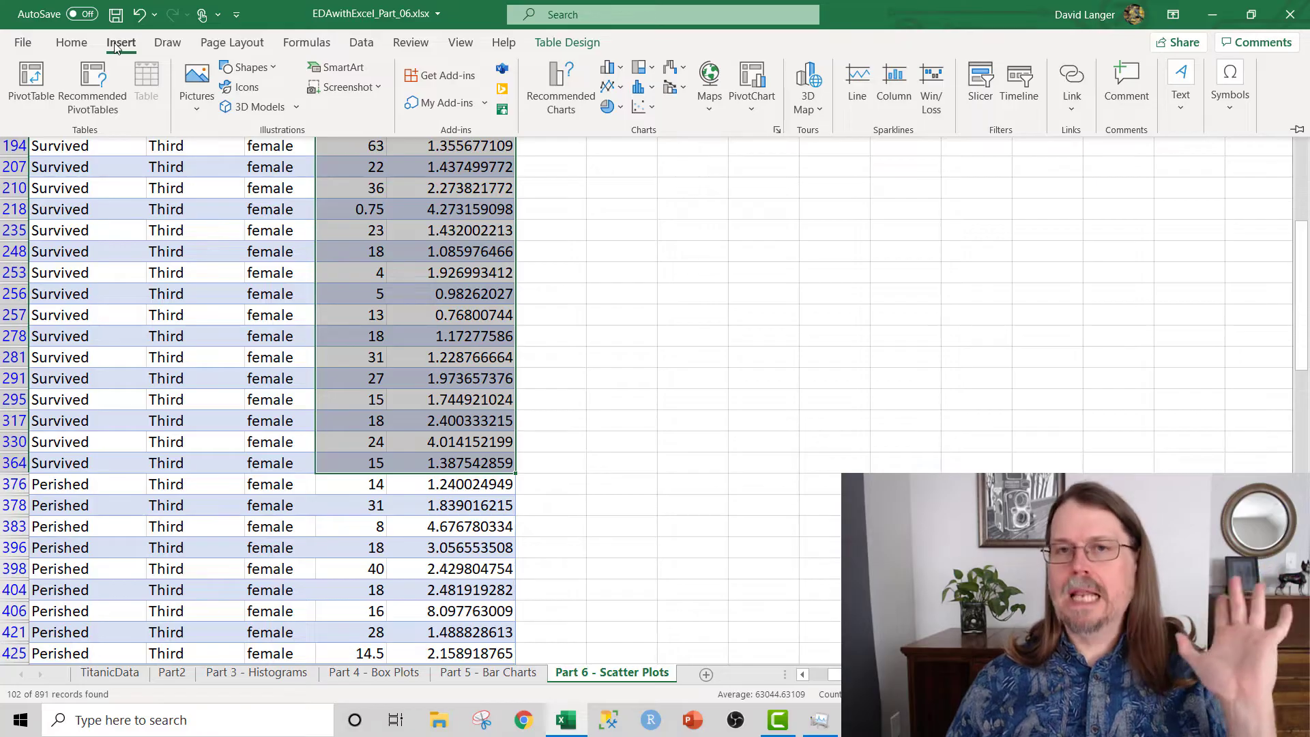
click(648, 109)
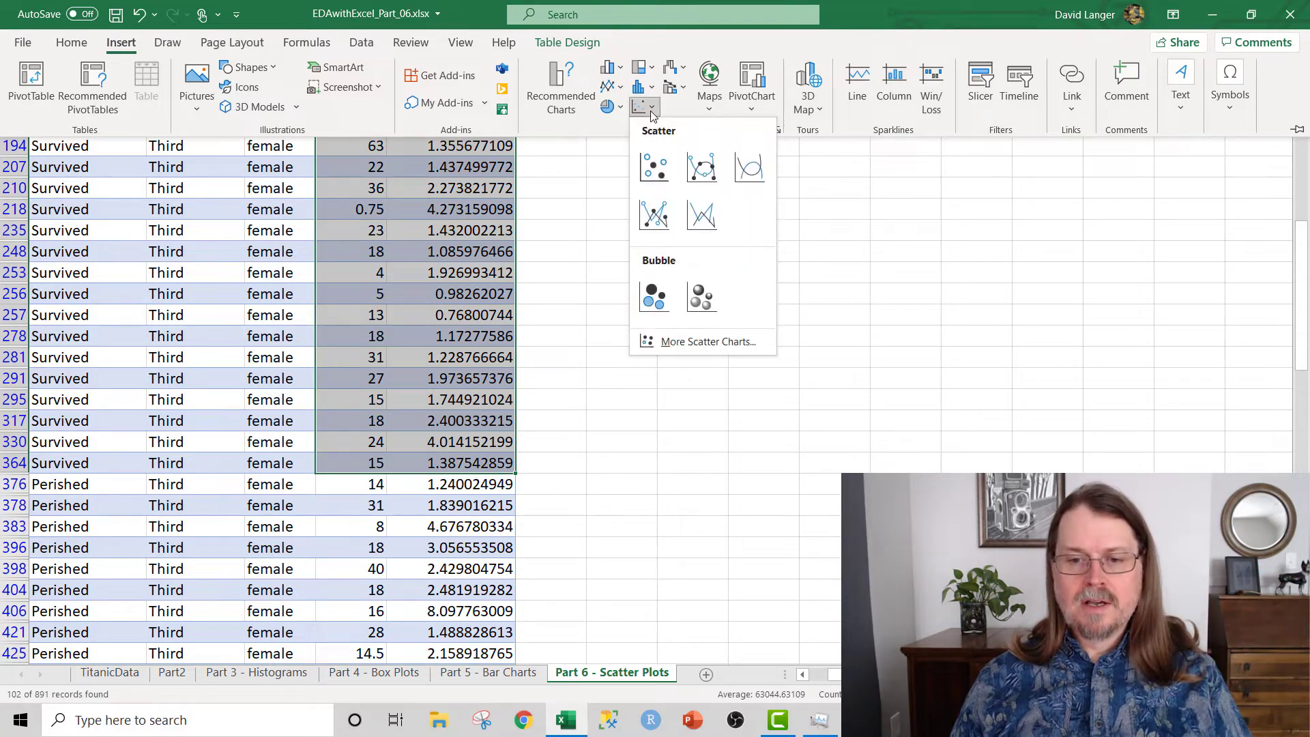
click(650, 161)
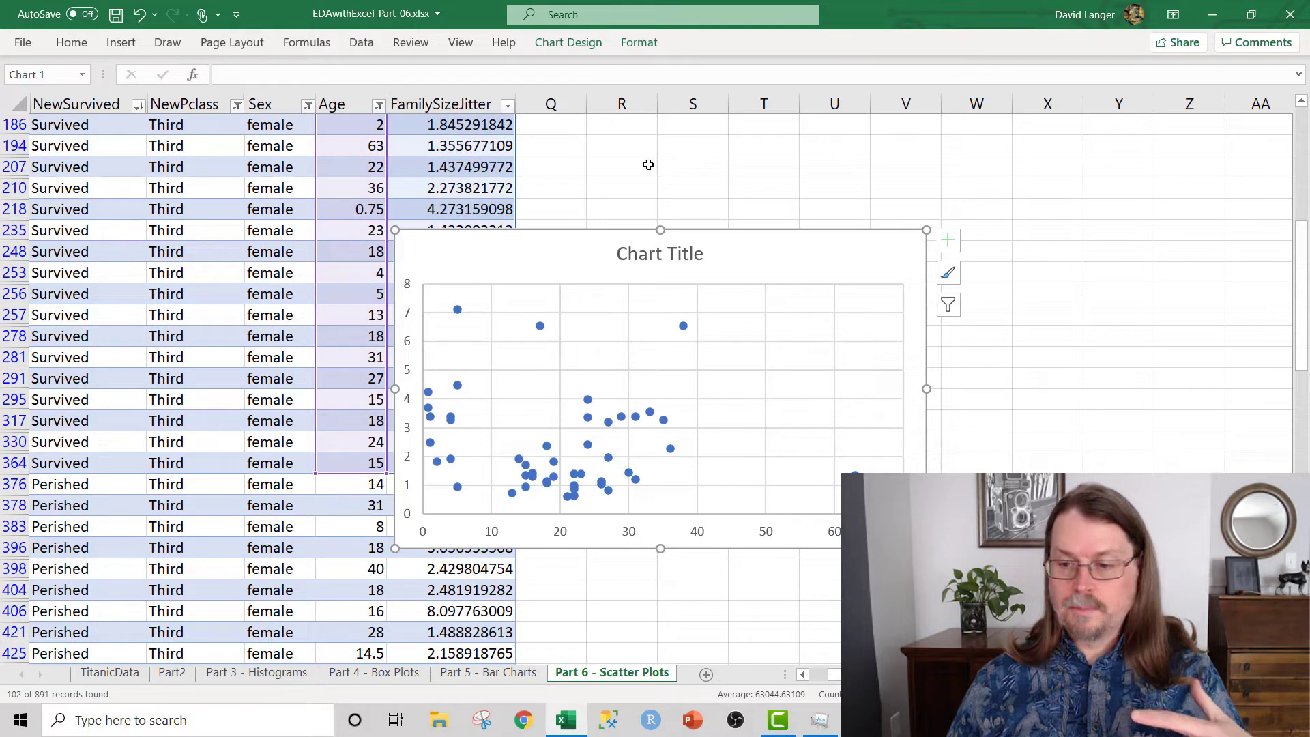
Move the scatter chart up beside the data table
drag(1304, 315, 1304, 255)
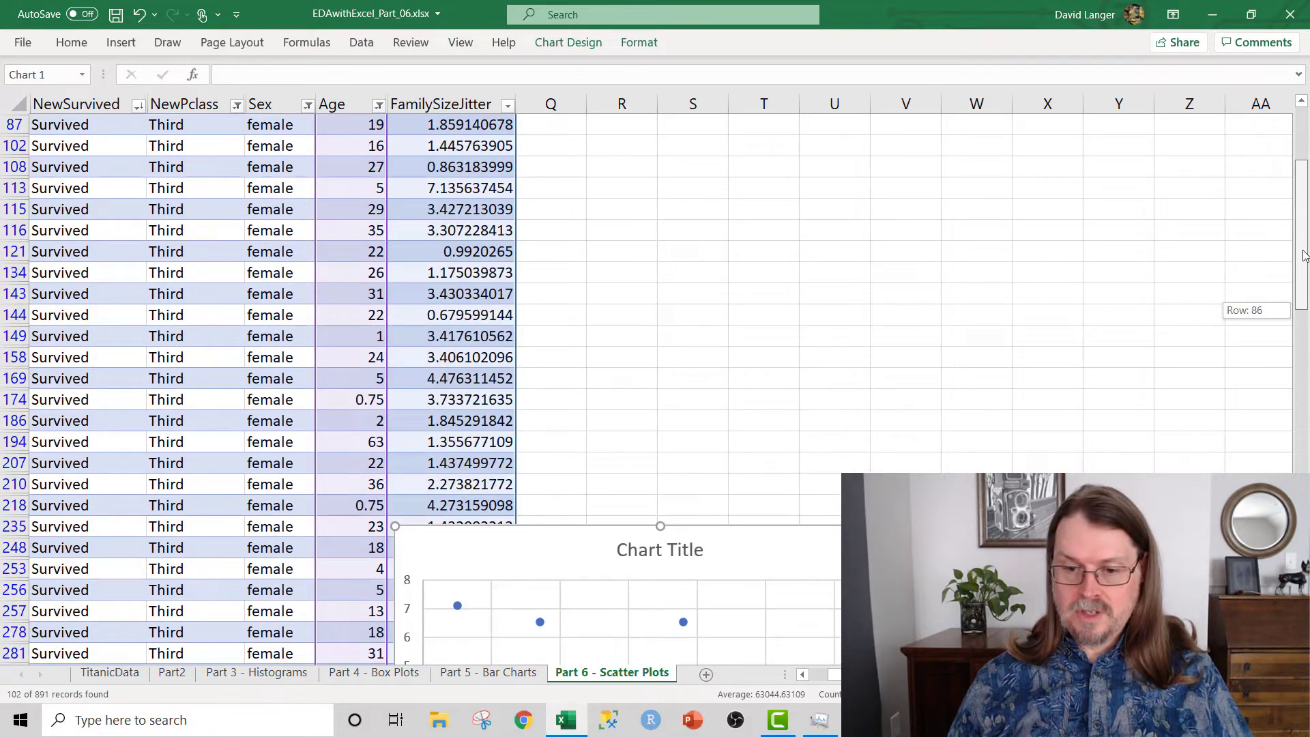
drag(769, 529, 926, 169)
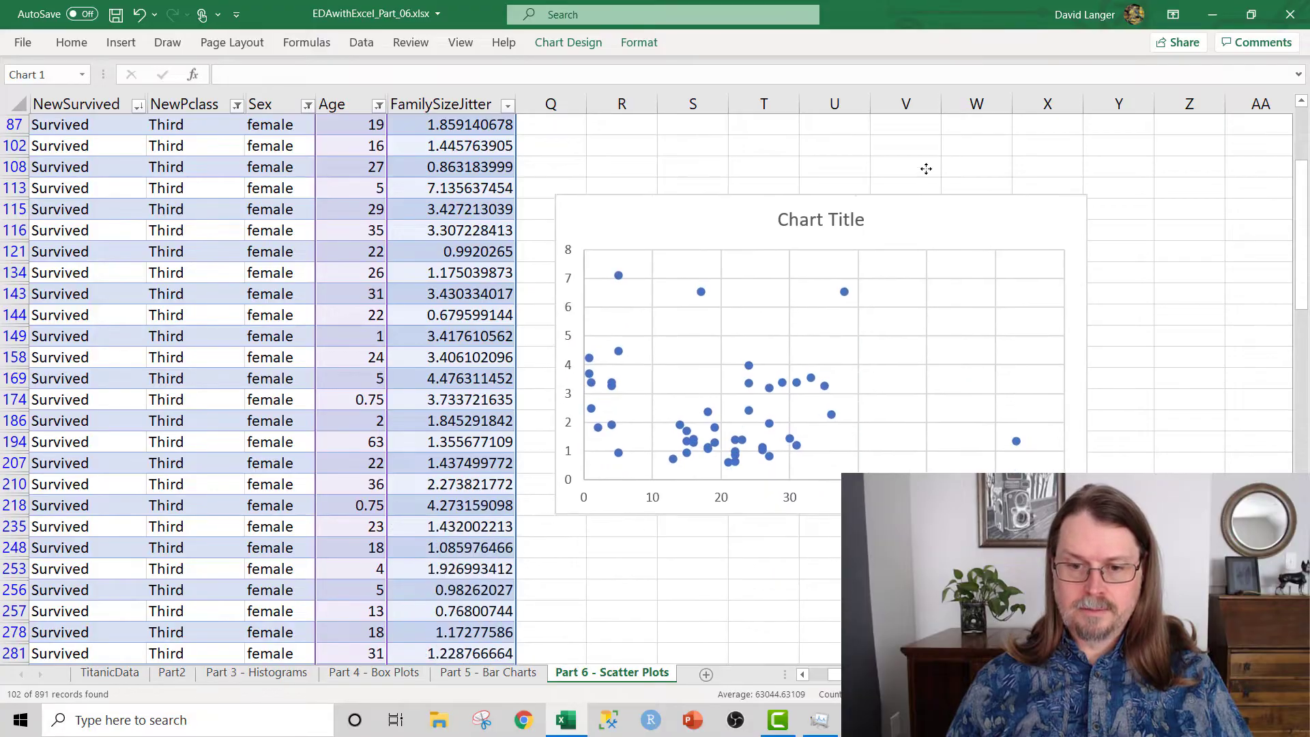
scroll(1082, 286, up, 3)
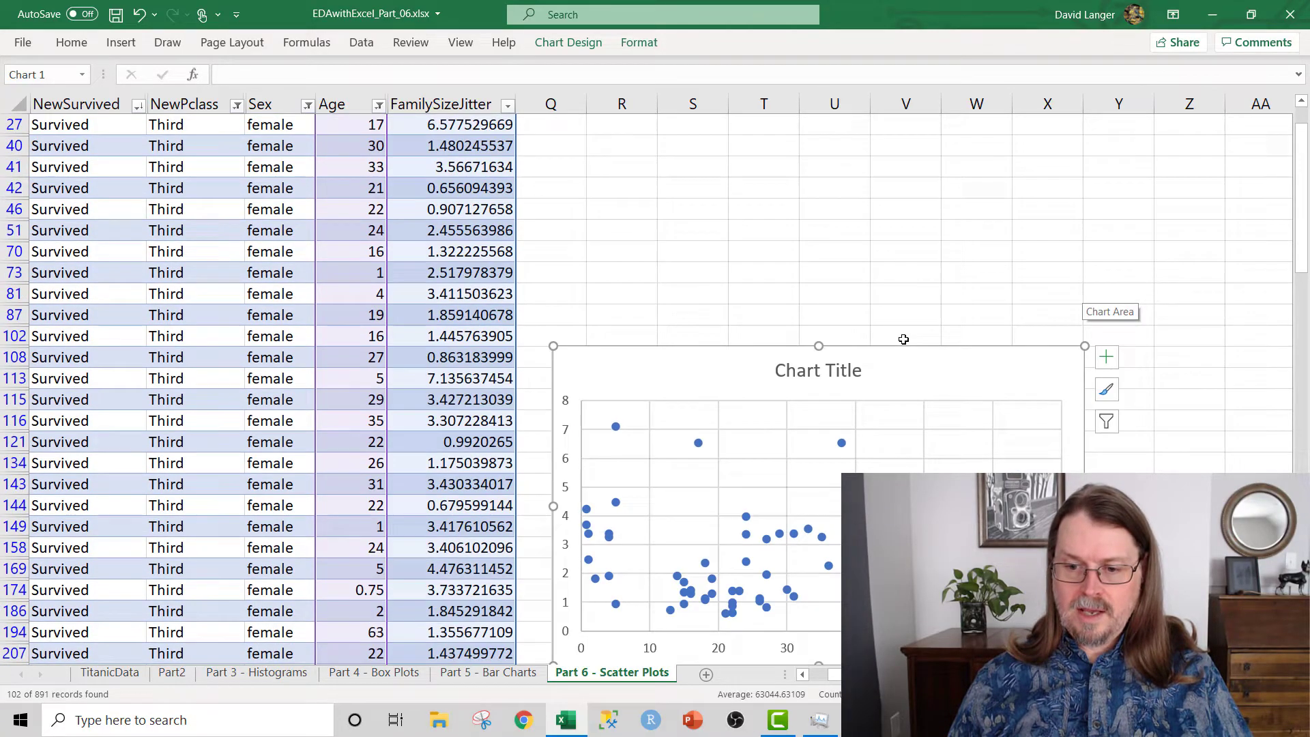
scroll(933, 195, up, 5)
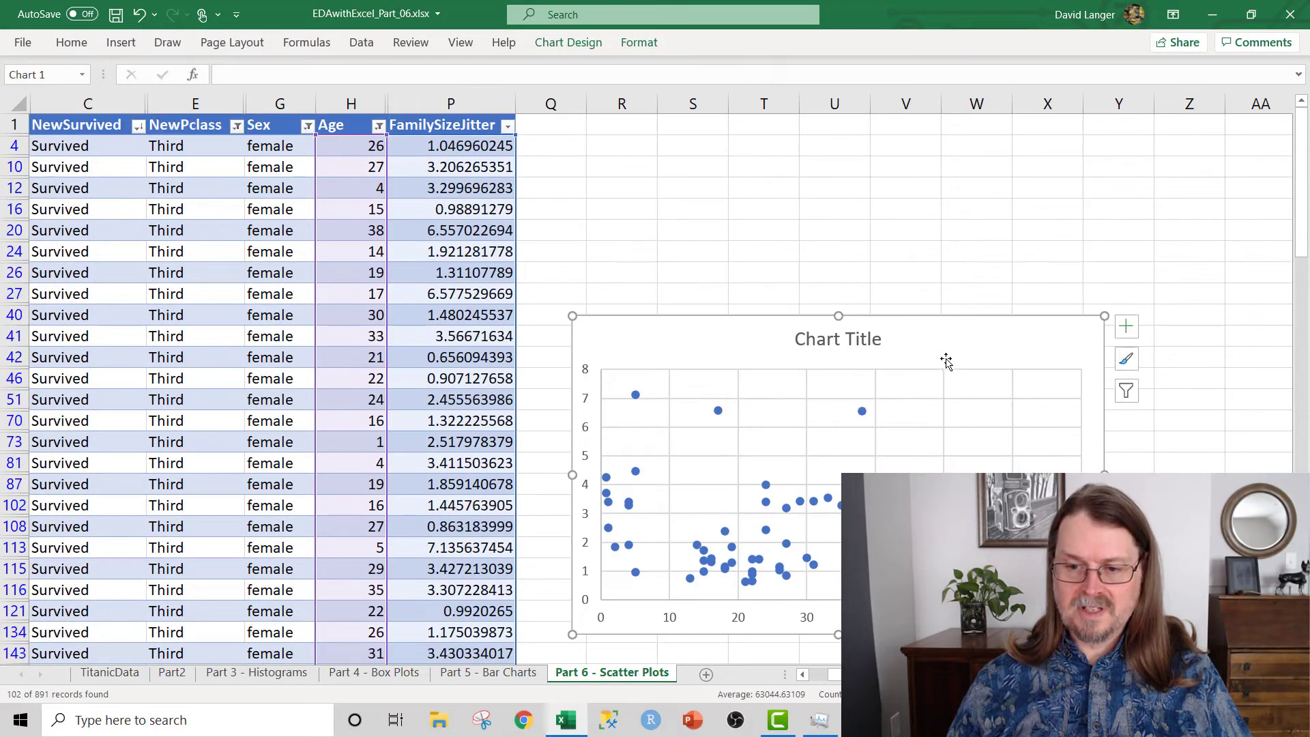
drag(915, 316, 892, 129)
scroll(451, 392, right, 5)
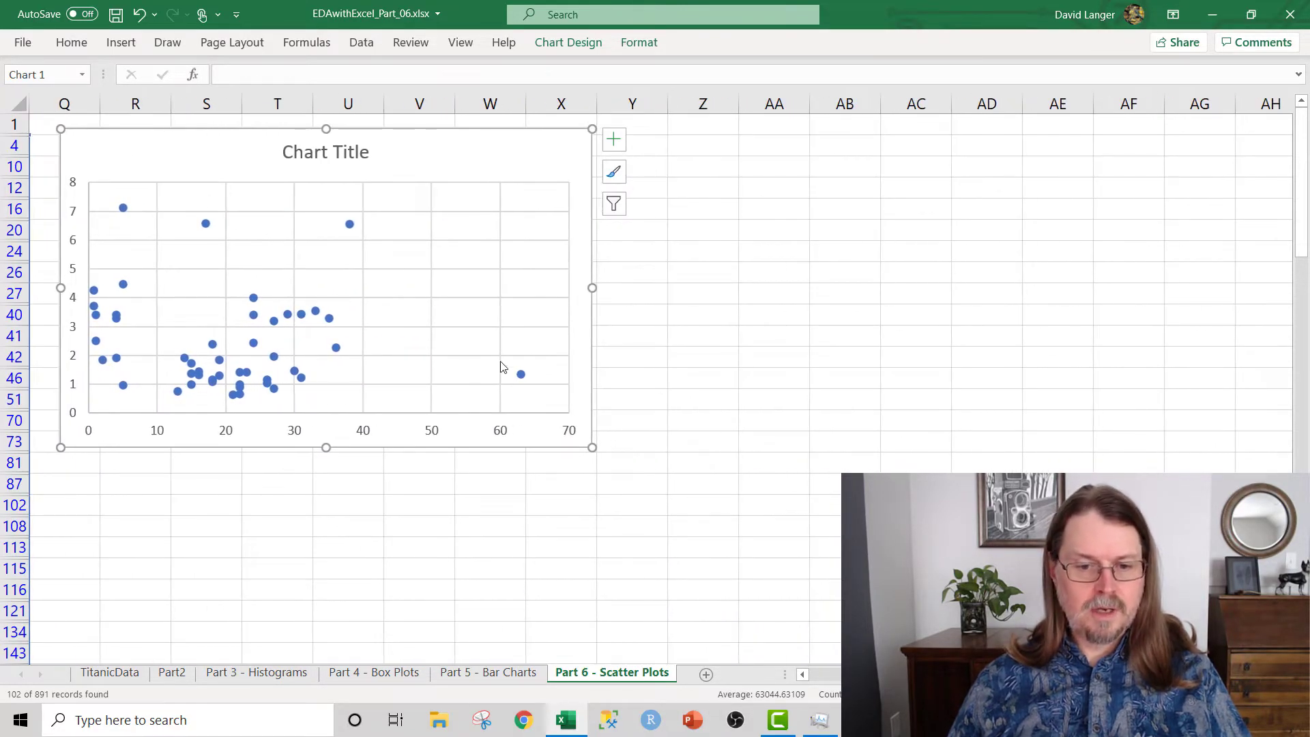
Delete the chart's horizontal and vertical gridlines
click(444, 271)
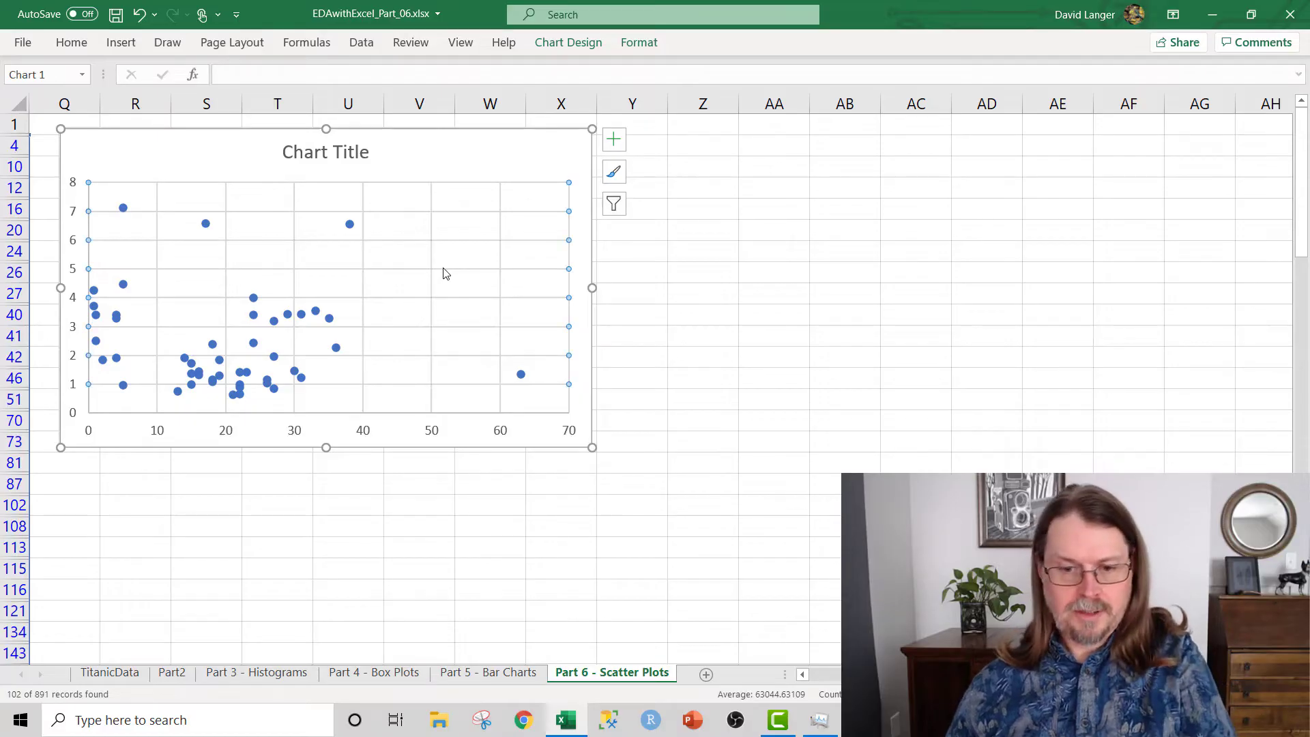
key(Delete)
click(431, 237)
key(Delete)
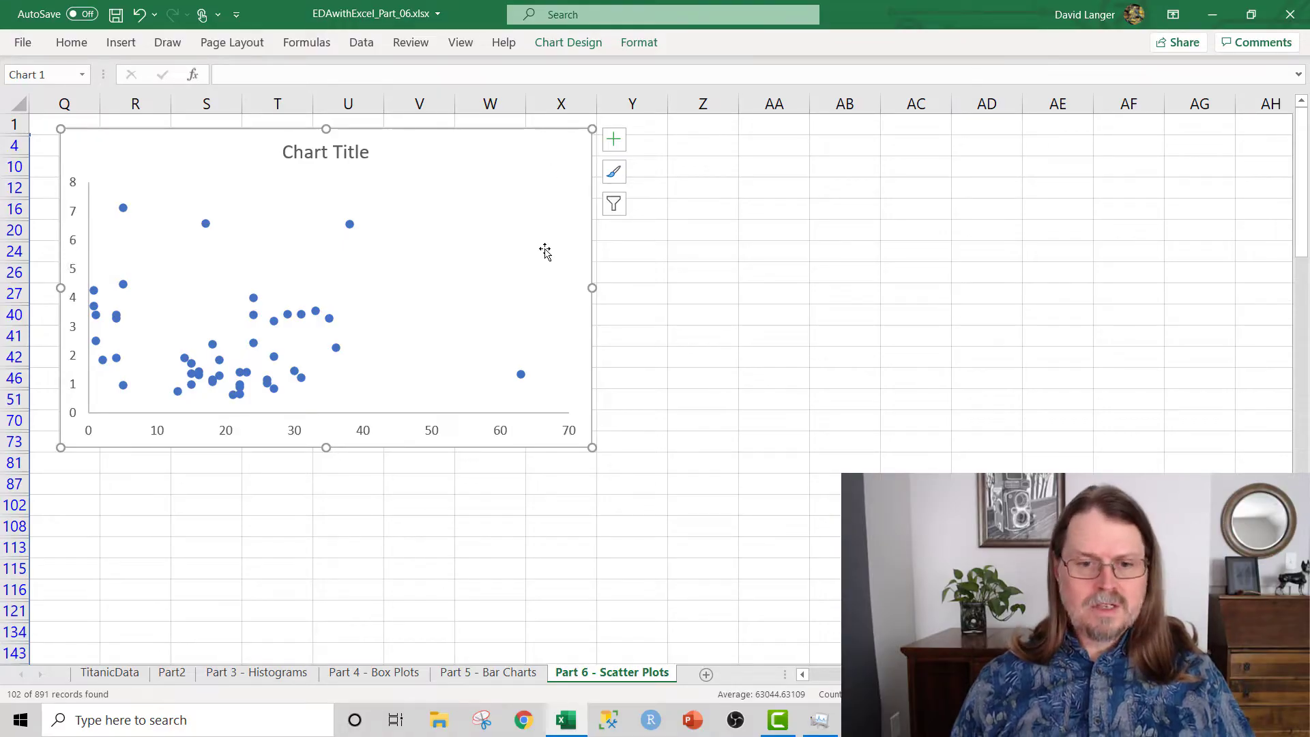
Rename the chart's existing series to Survived through Select Data
right_click(462, 263)
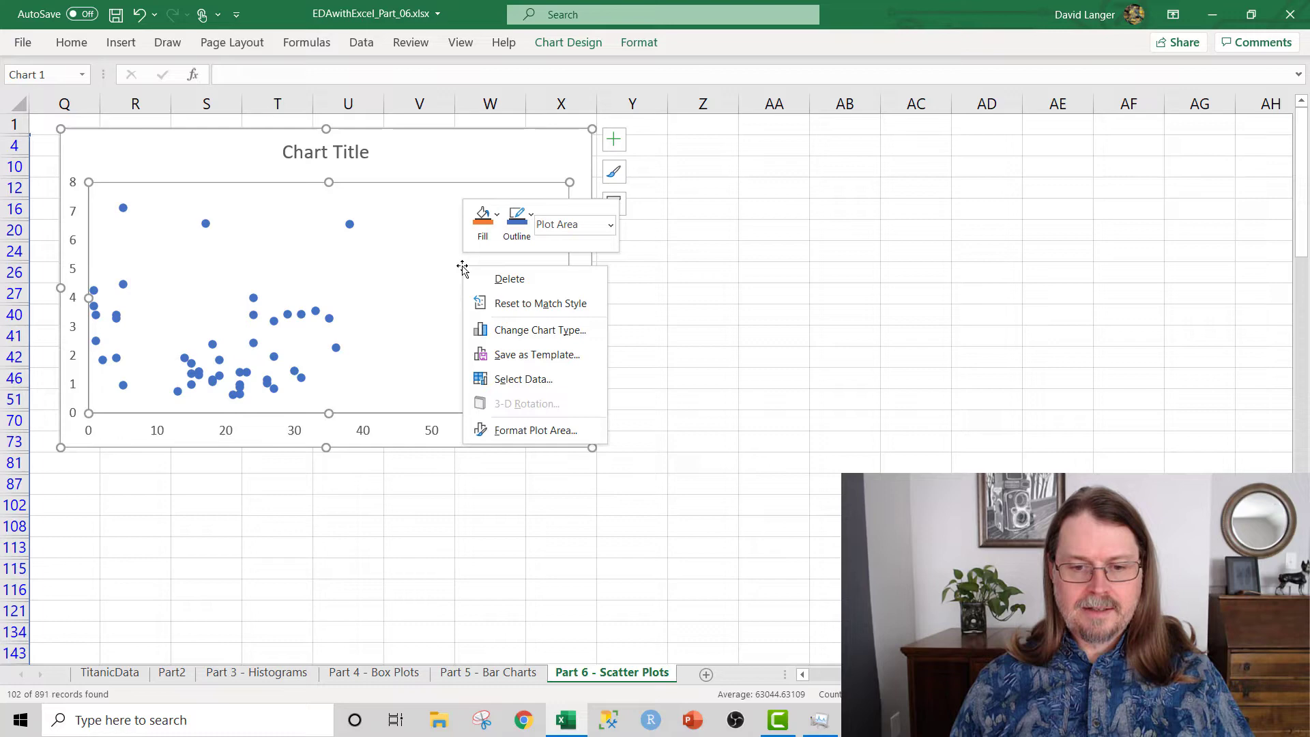
click(509, 379)
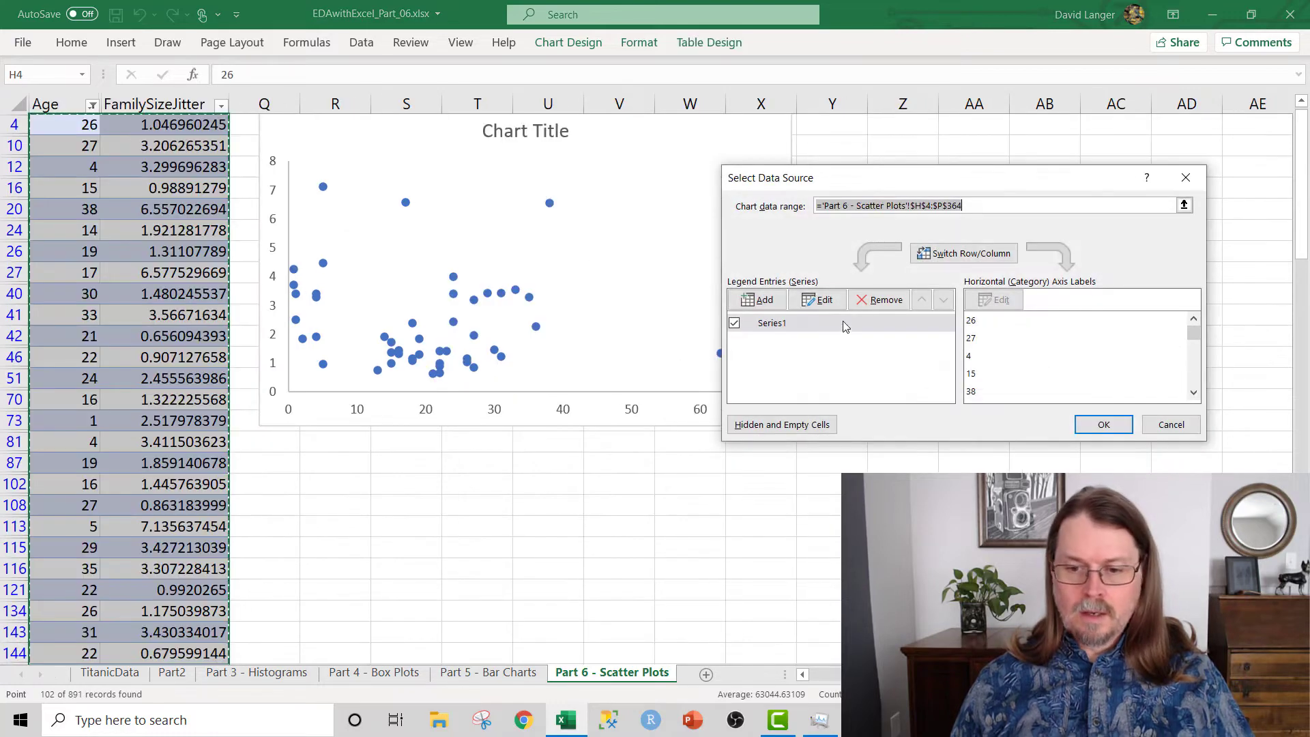
click(821, 302)
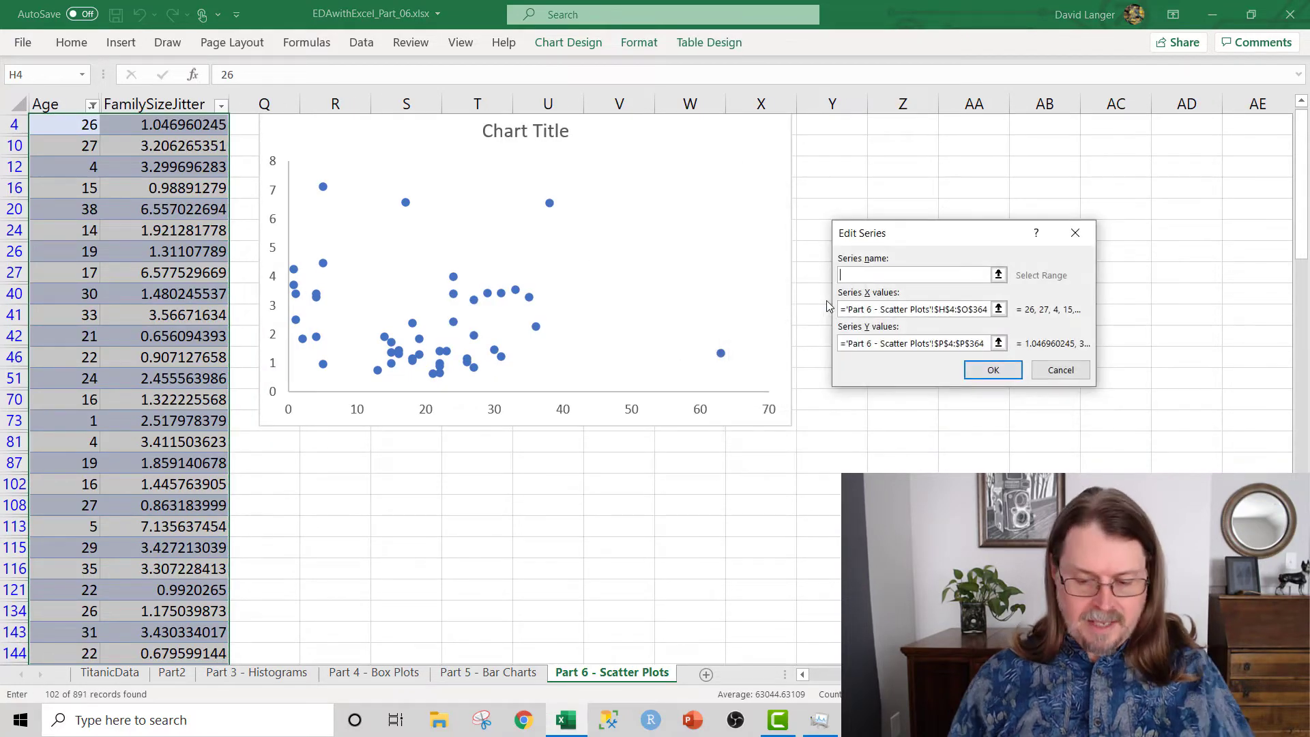
text(Survived)
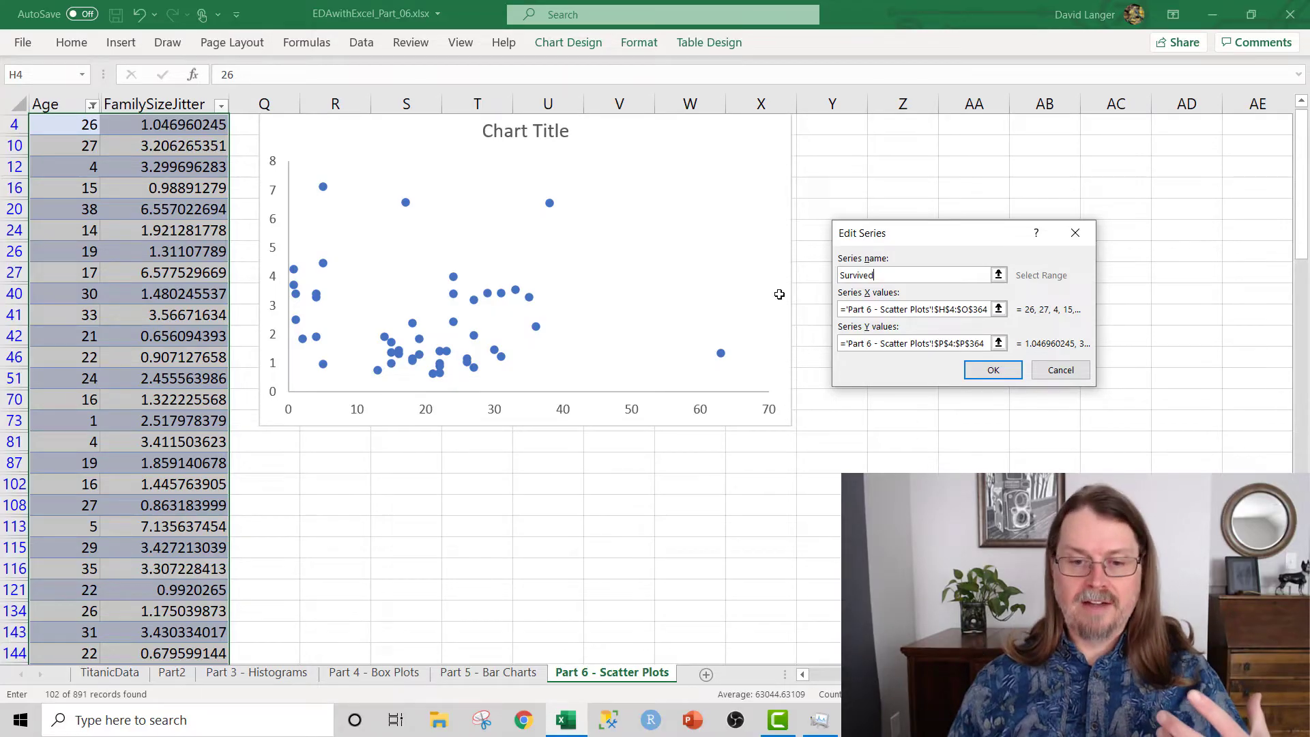
mouse_move(497, 304)
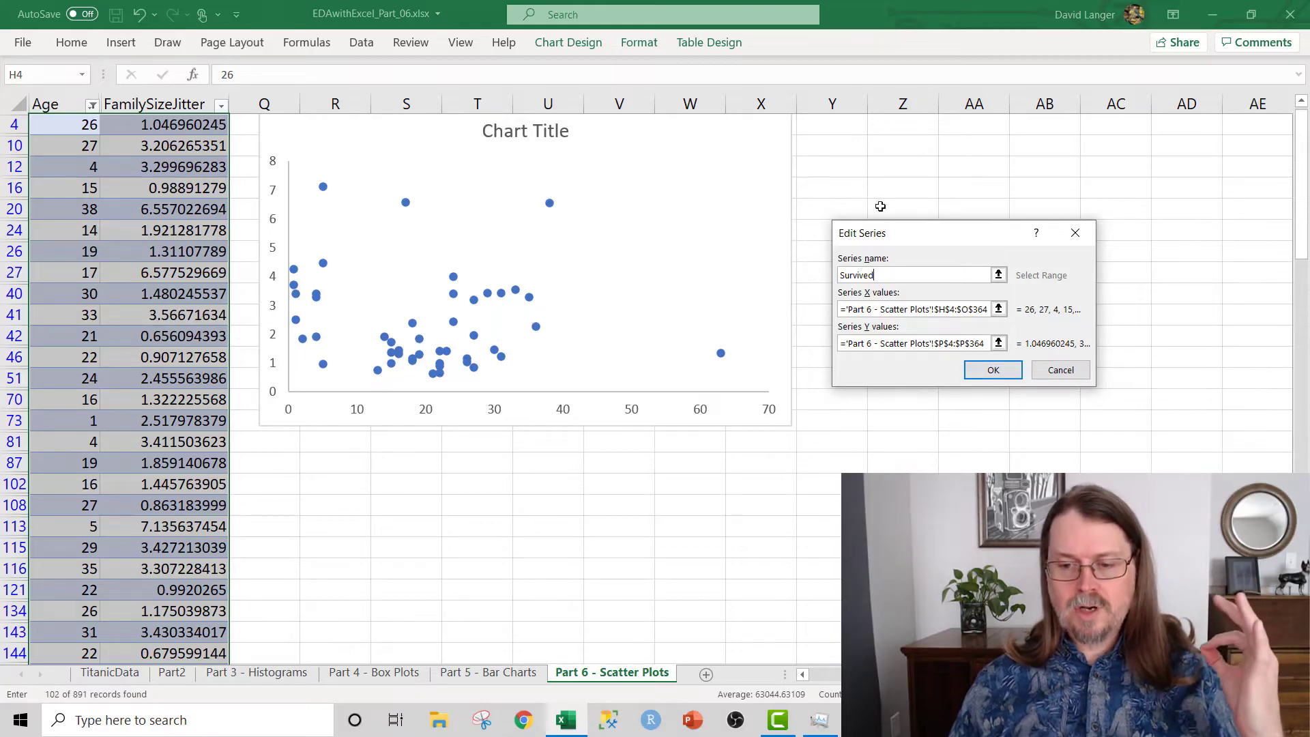
click(992, 370)
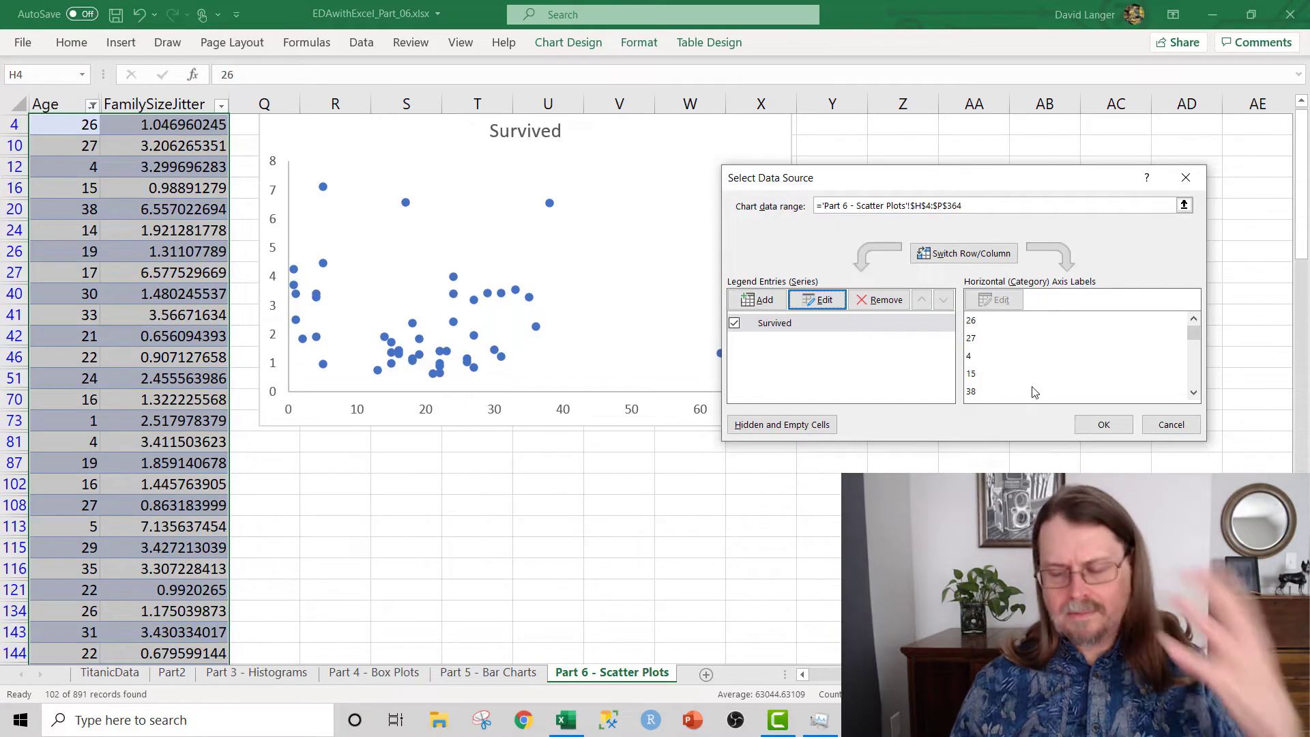
click(1102, 426)
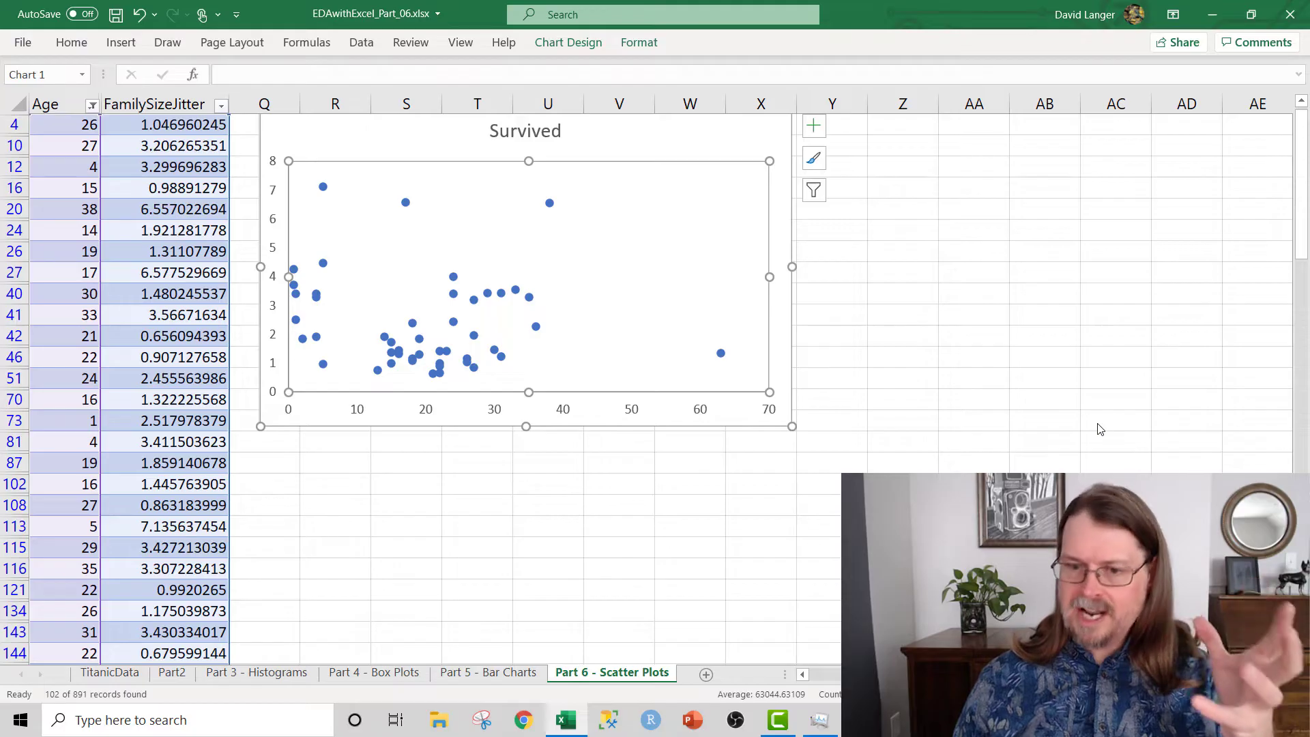
Add a new chart series named Perished via Select Data and scroll down to the Perished rows
right_click(641, 237)
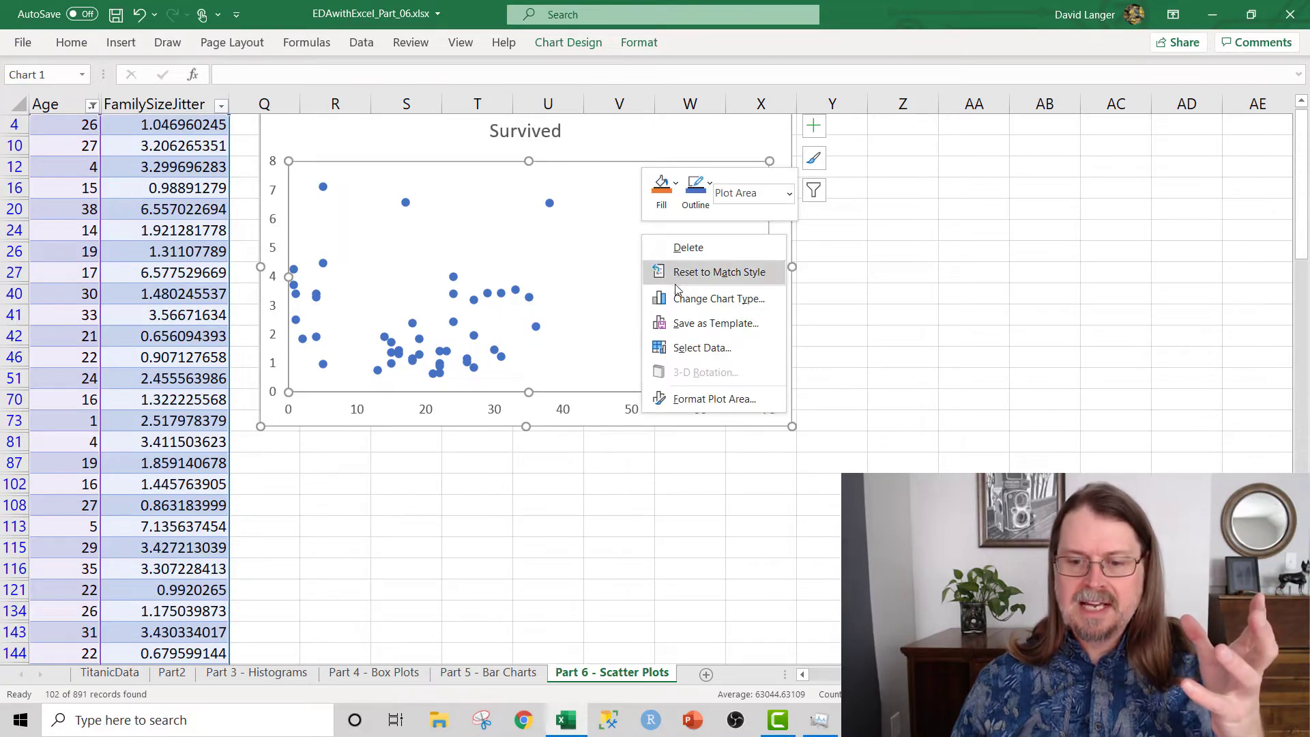
click(744, 354)
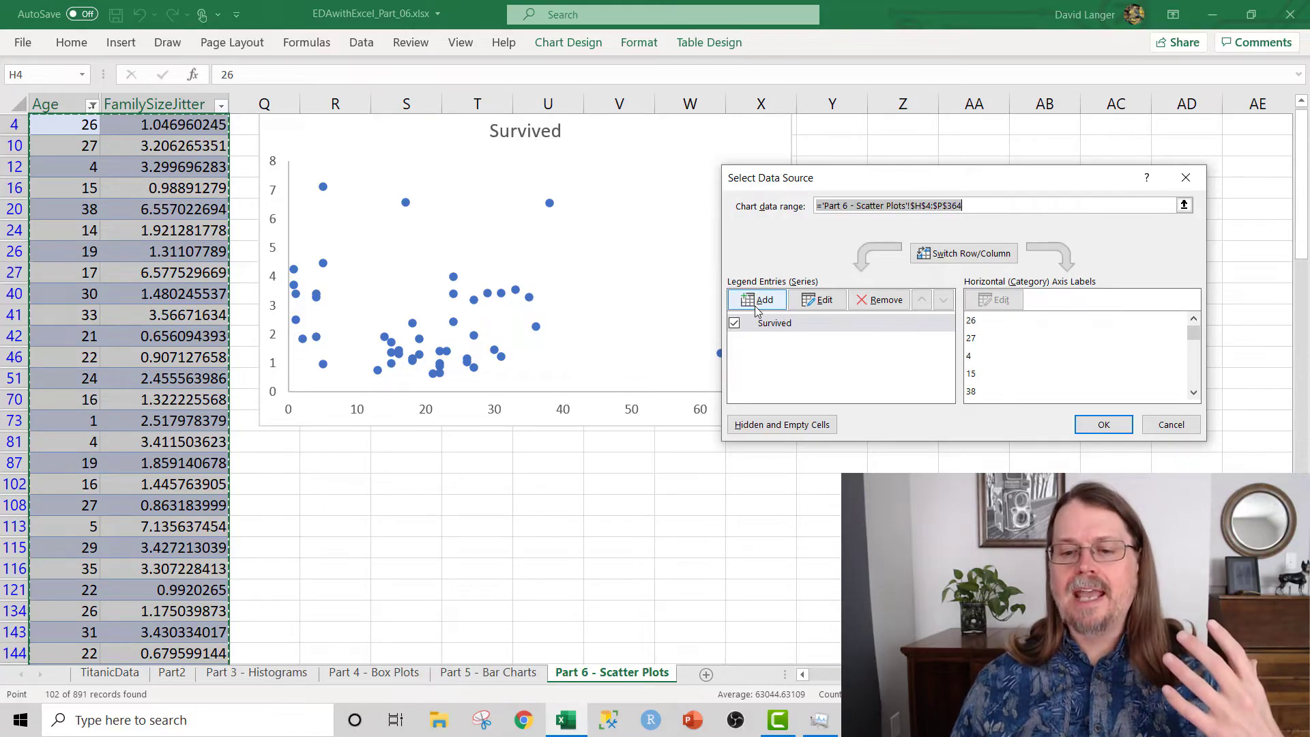
click(759, 305)
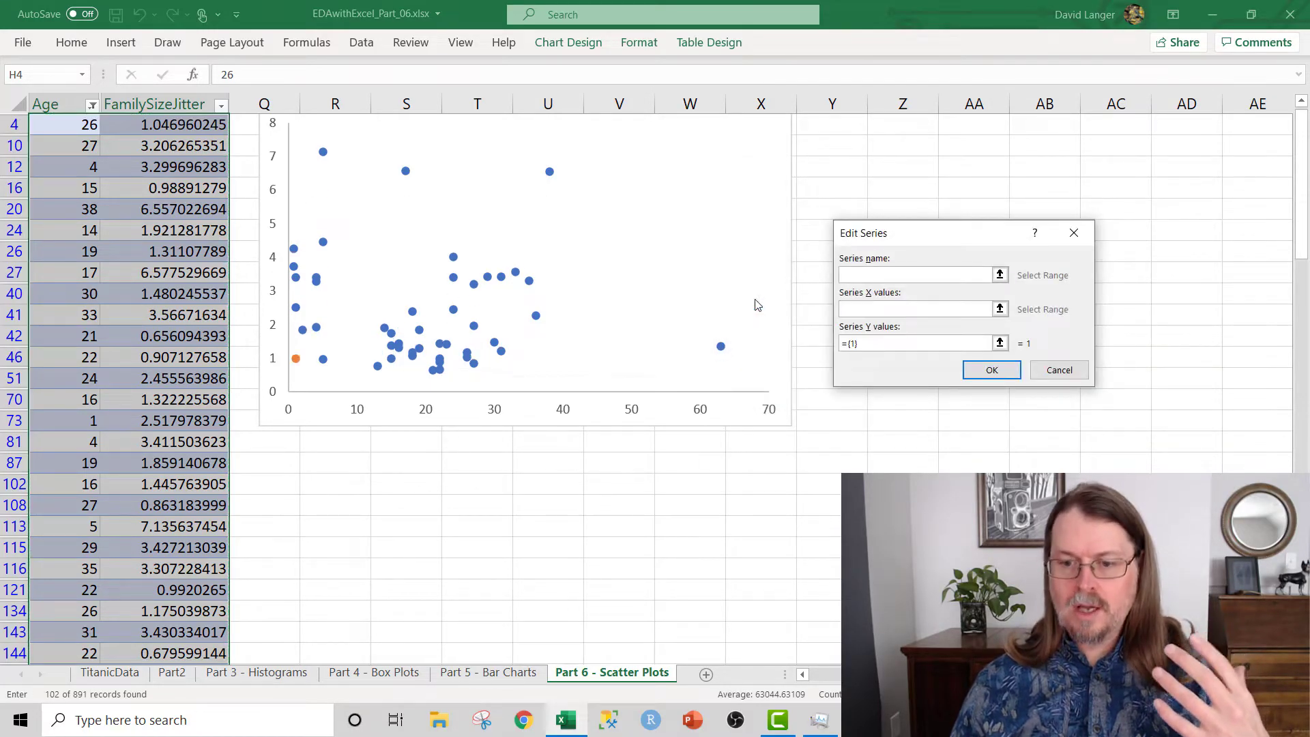
text(Perished)
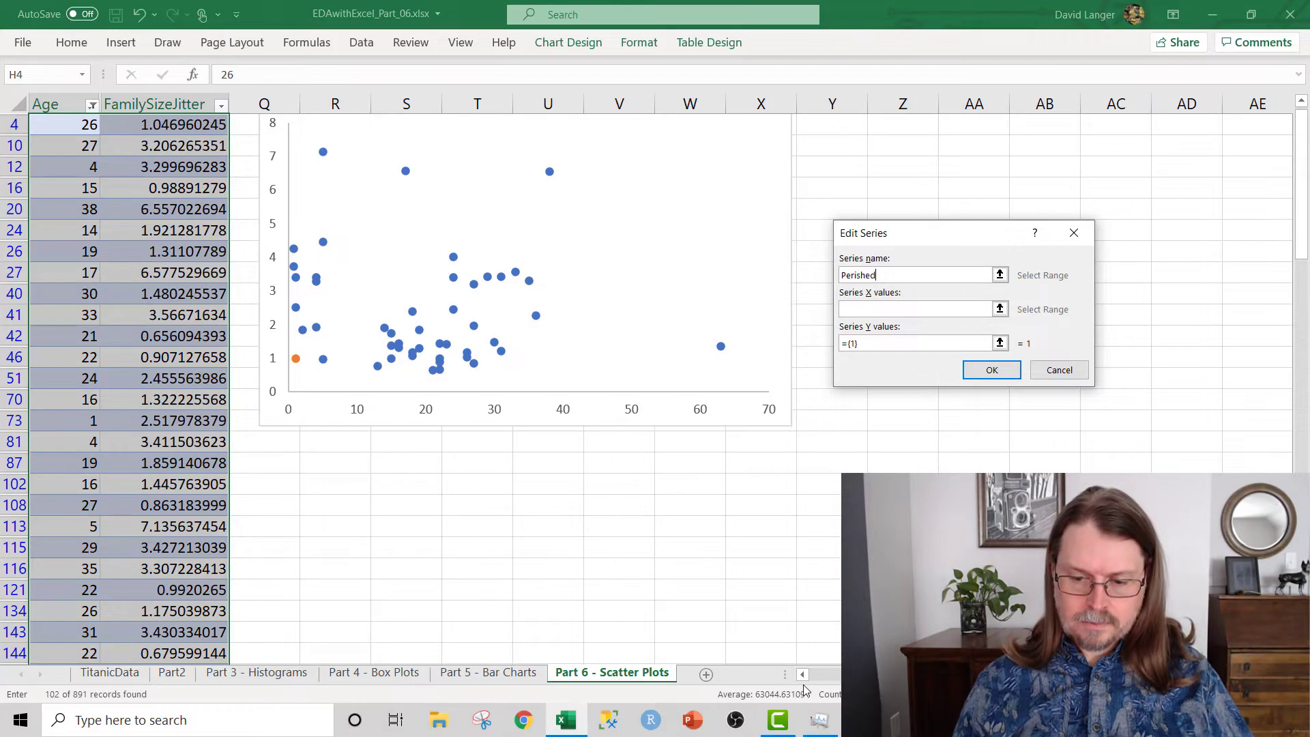
scroll(803, 674, left, 3)
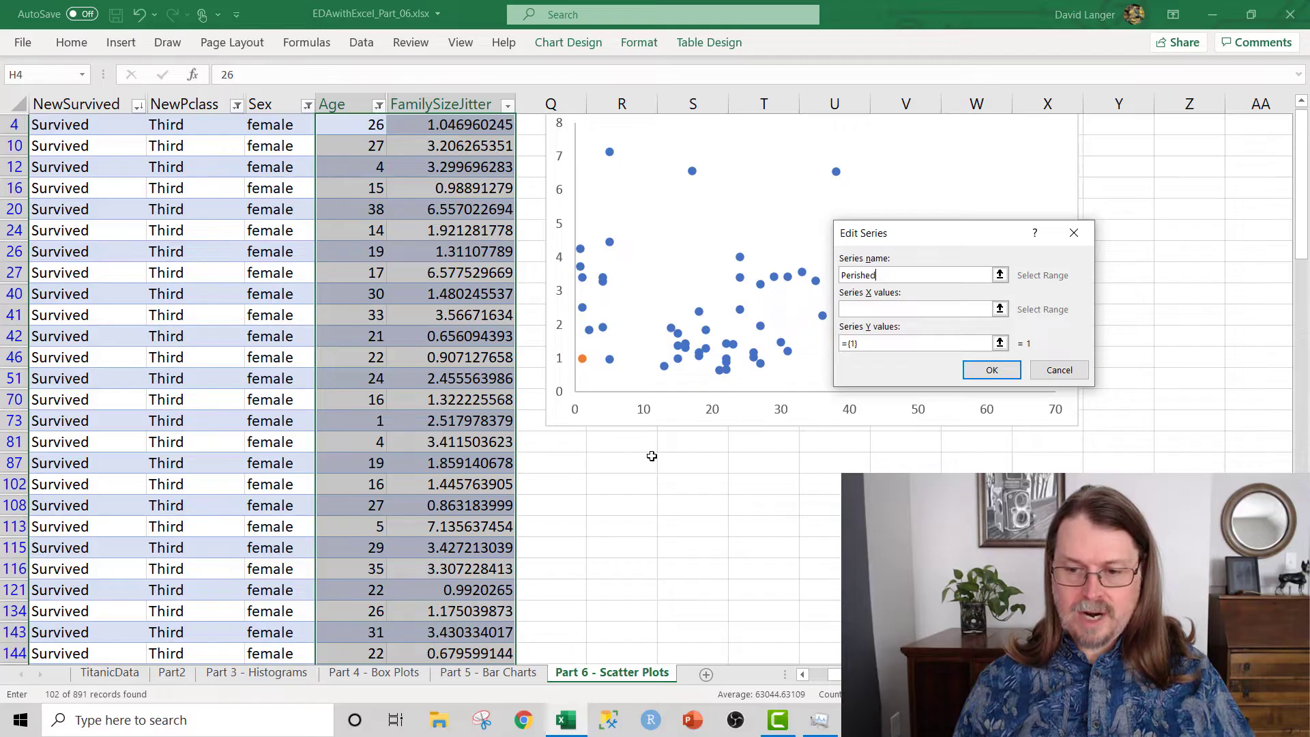
drag(1305, 203, 1294, 488)
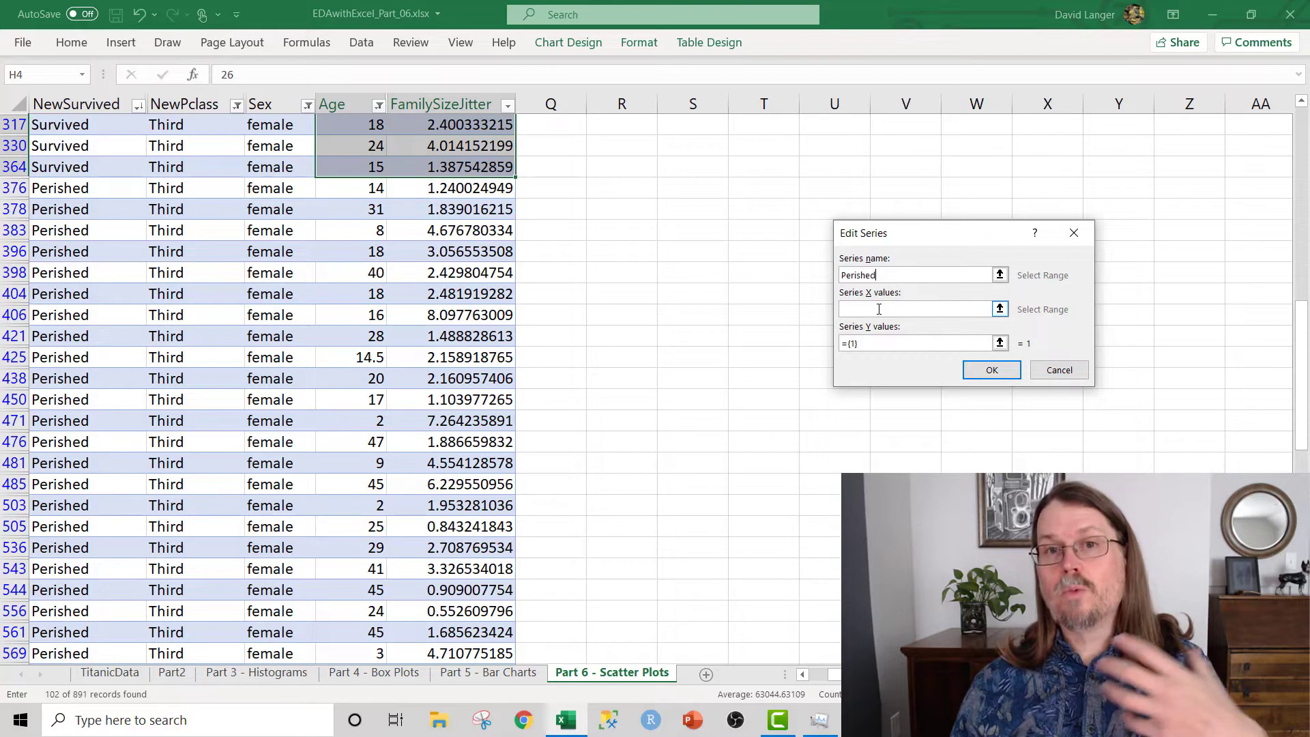
Set the Perished series' X values to the Age cells H376:H887
click(1001, 311)
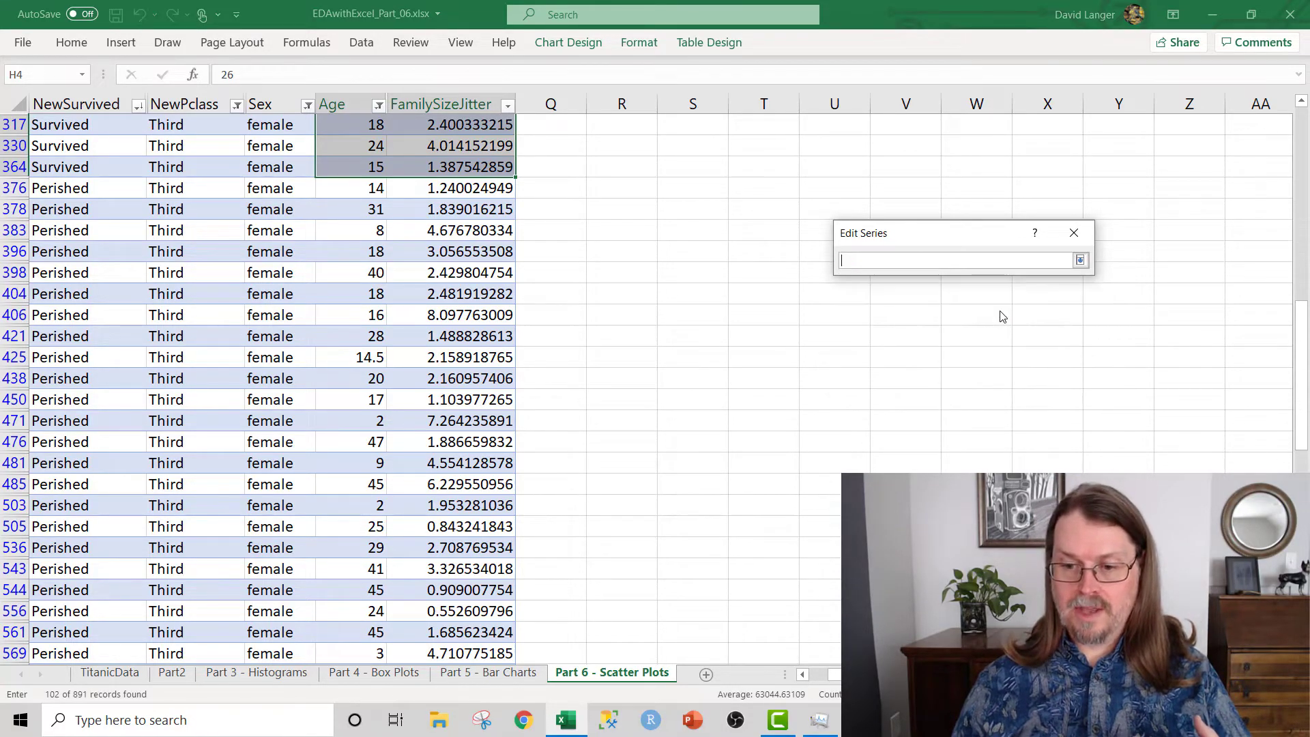
click(375, 188)
drag(374, 188, 375, 572)
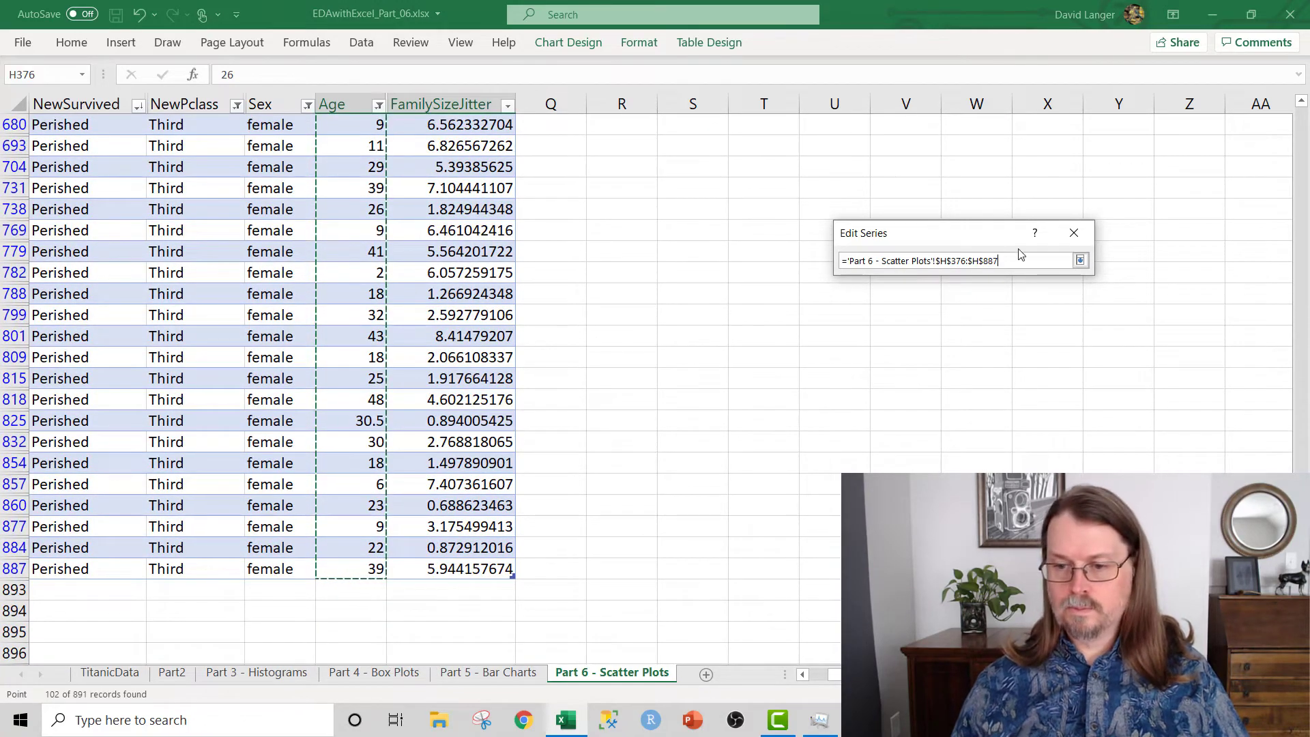
Set the Perished Y values to FamilySizeJitter cells P376:P887 and confirm the series
click(1081, 261)
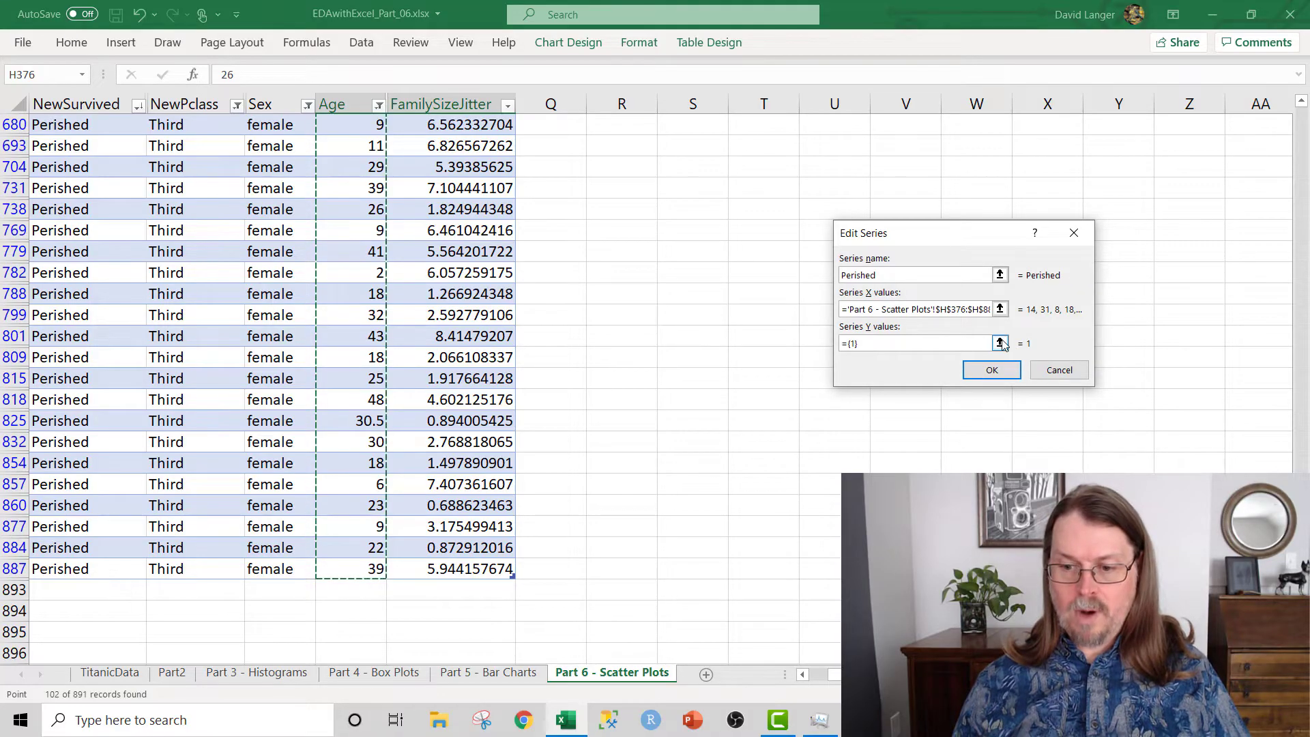
click(1080, 336)
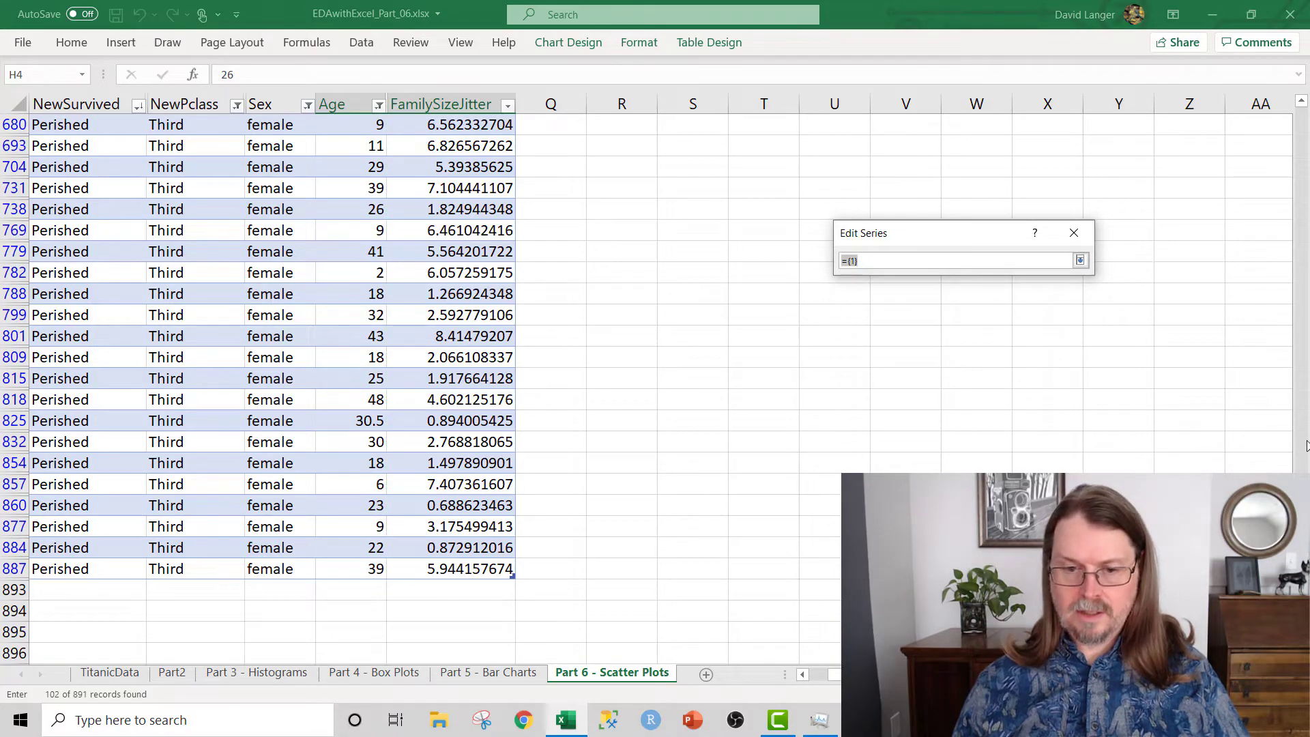
drag(1307, 446, 1307, 352)
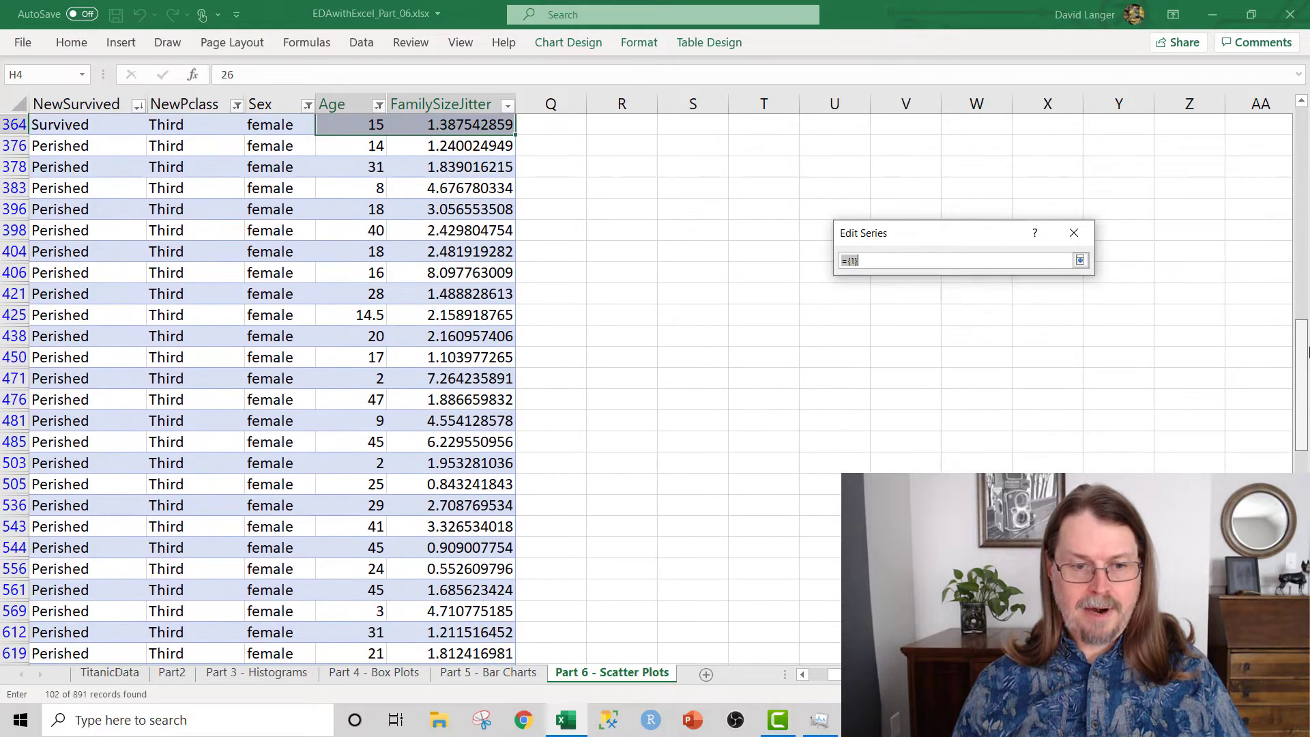
click(471, 148)
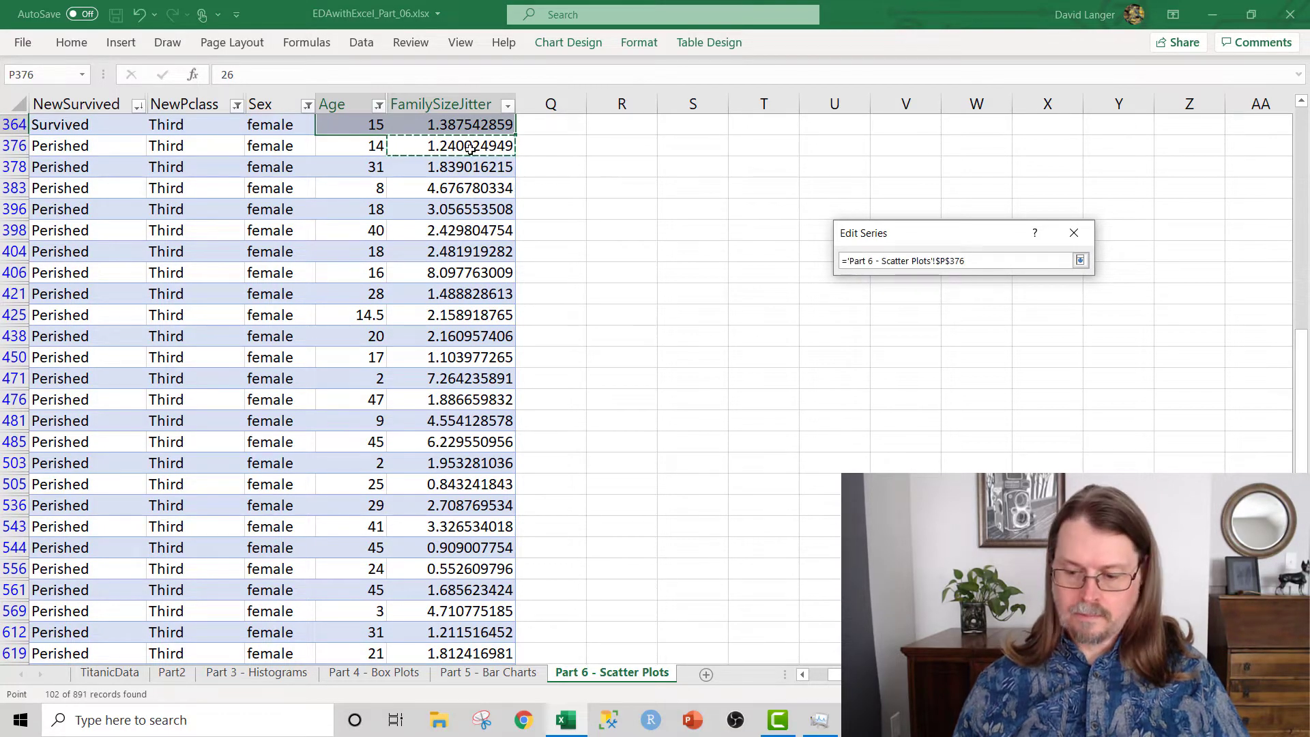
key(ctrl+shift+Down)
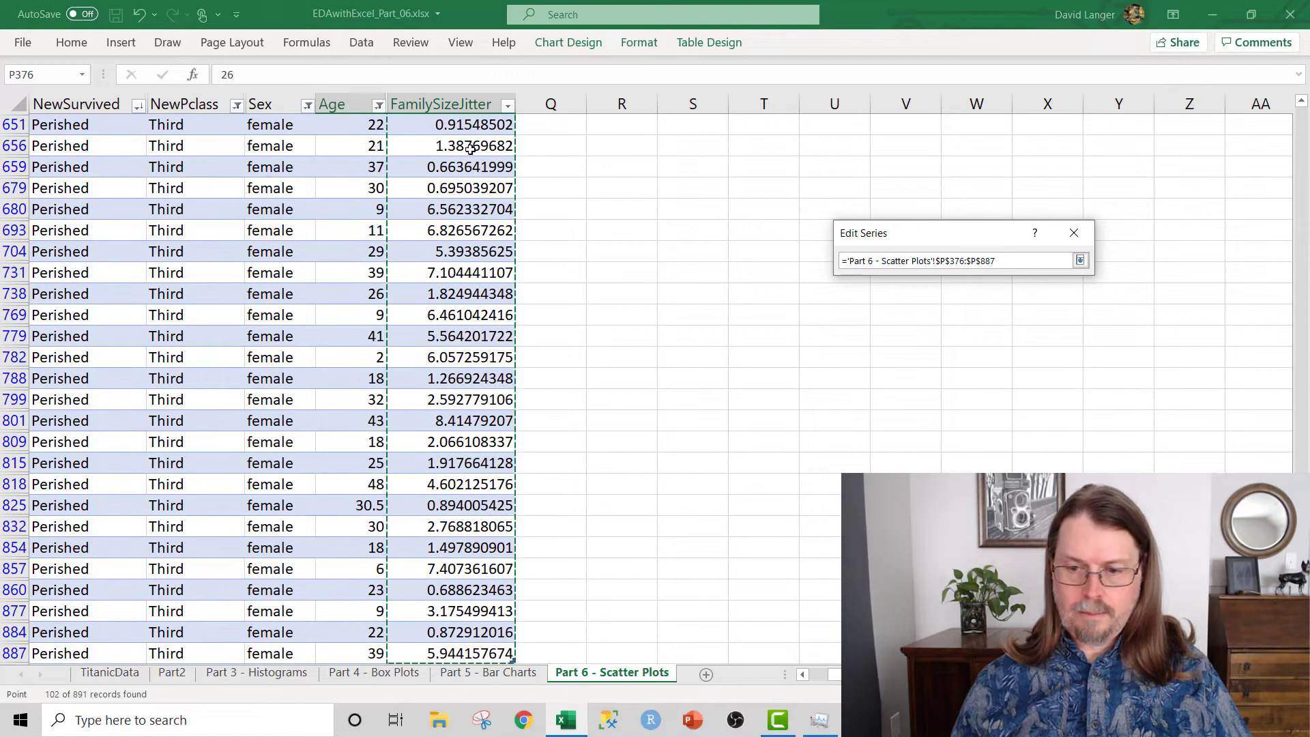
click(1080, 260)
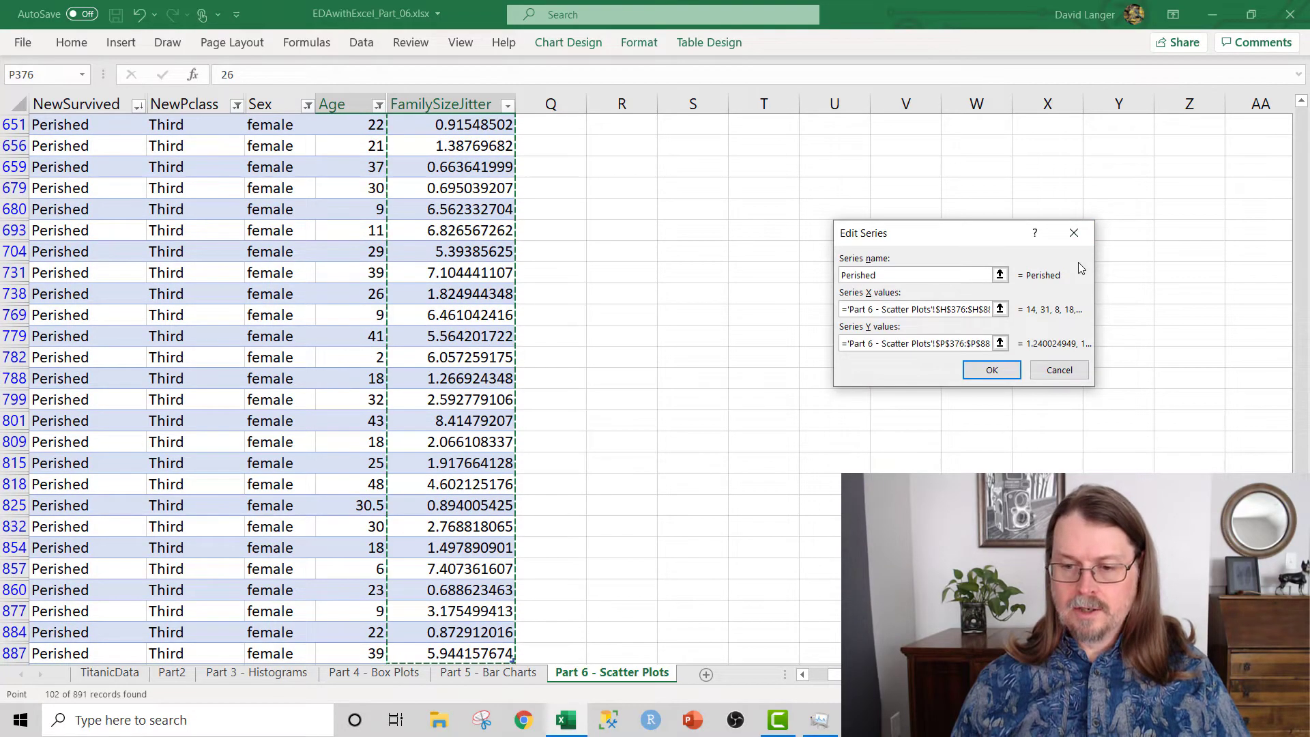
click(990, 370)
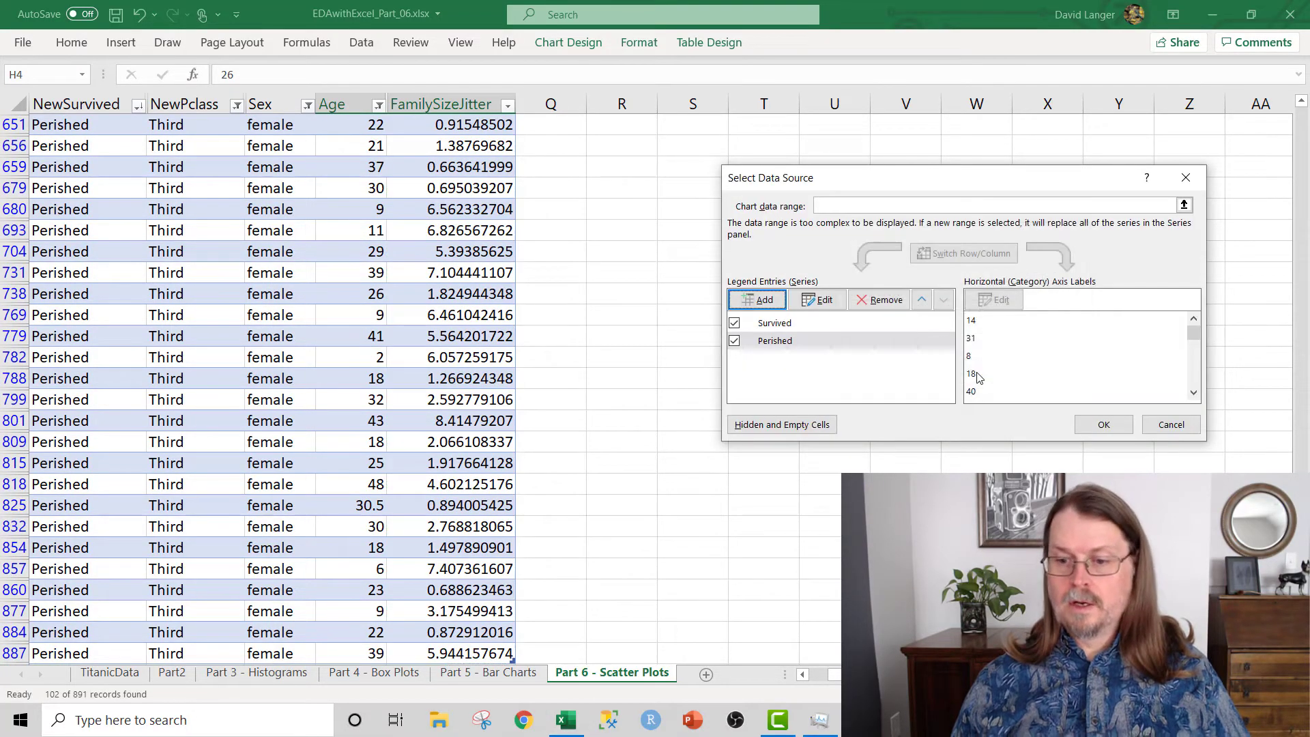
Confirm the chart's data sources and scroll up and right to bring the chart into view
click(1104, 425)
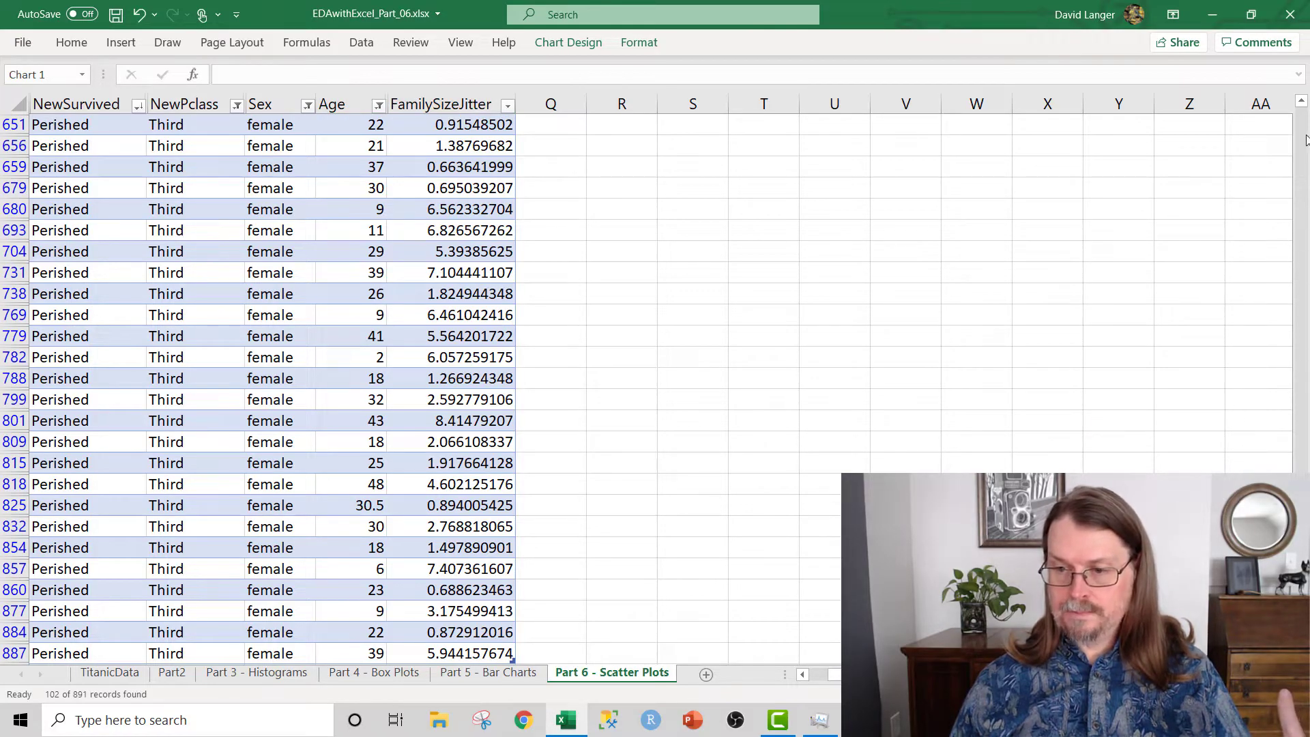
scroll(1305, 142, up, 20)
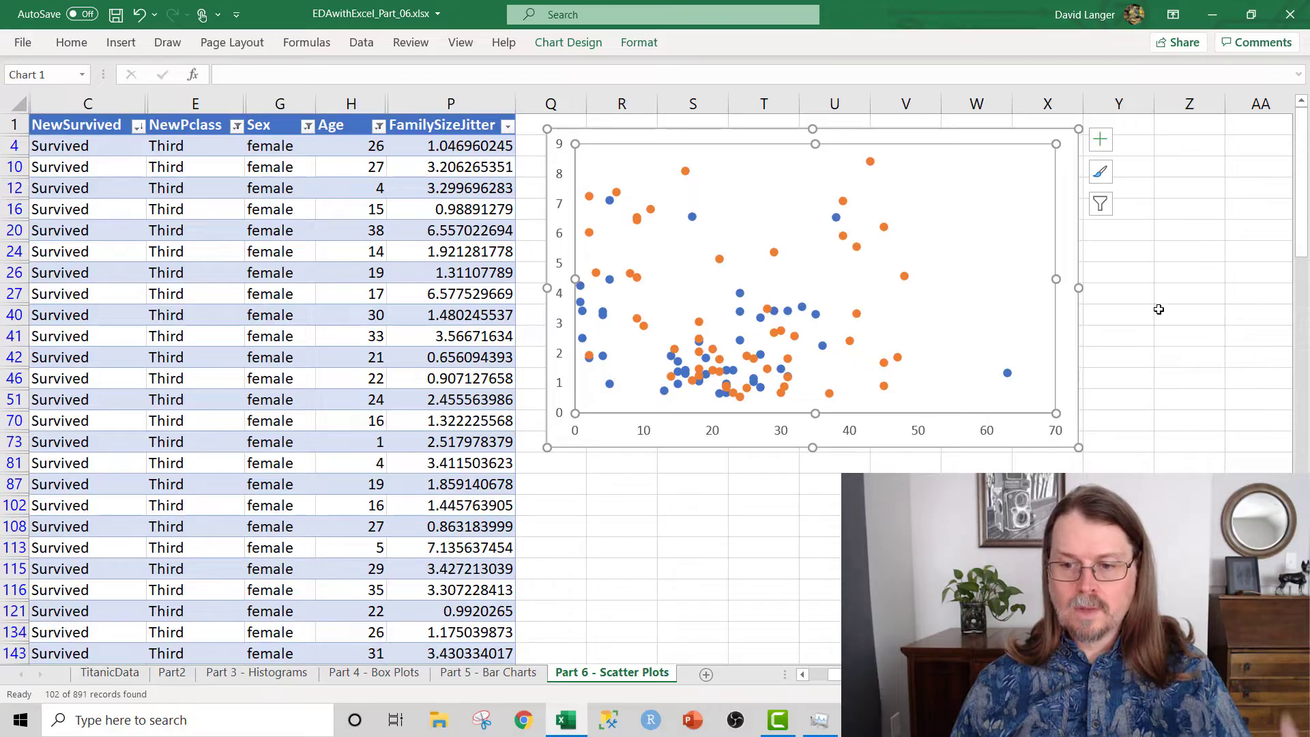
scroll(1150, 359, right, 4)
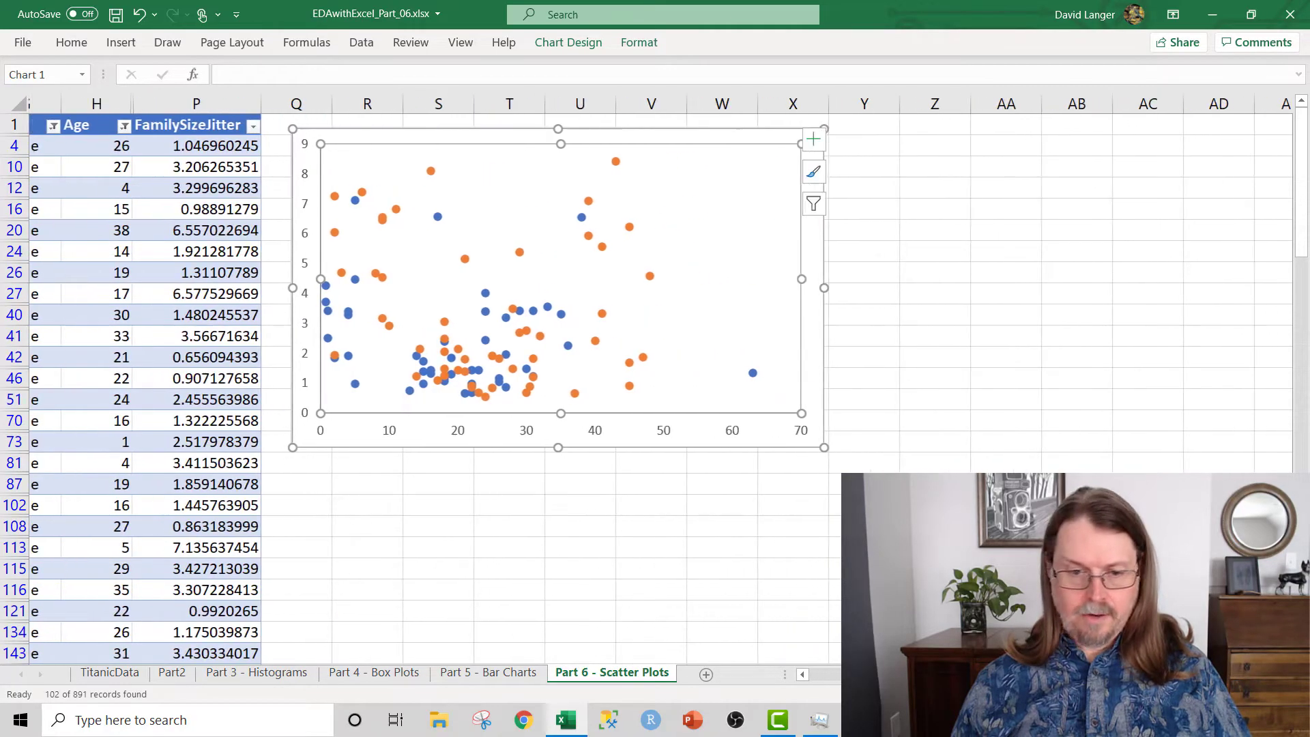
scroll(655, 382, right, 1)
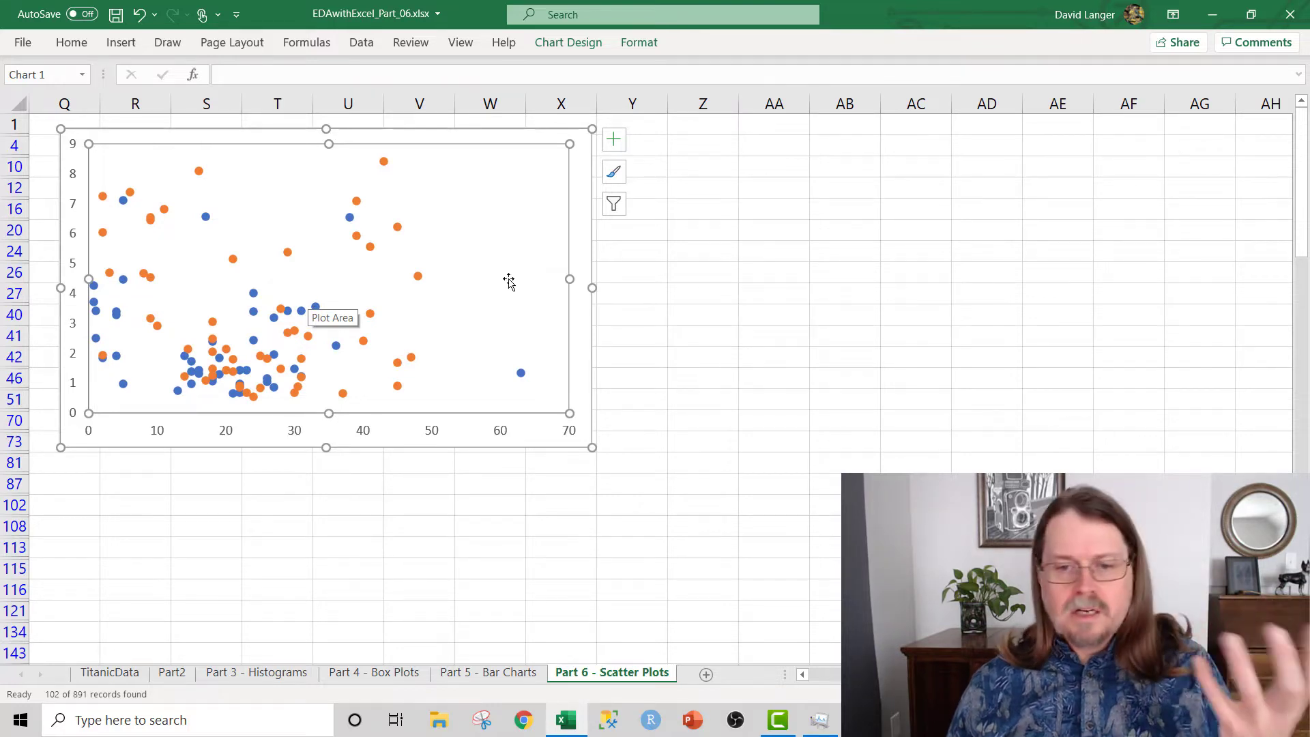
Add a Survived/Perished legend and axis titles to the scatter chart
click(614, 139)
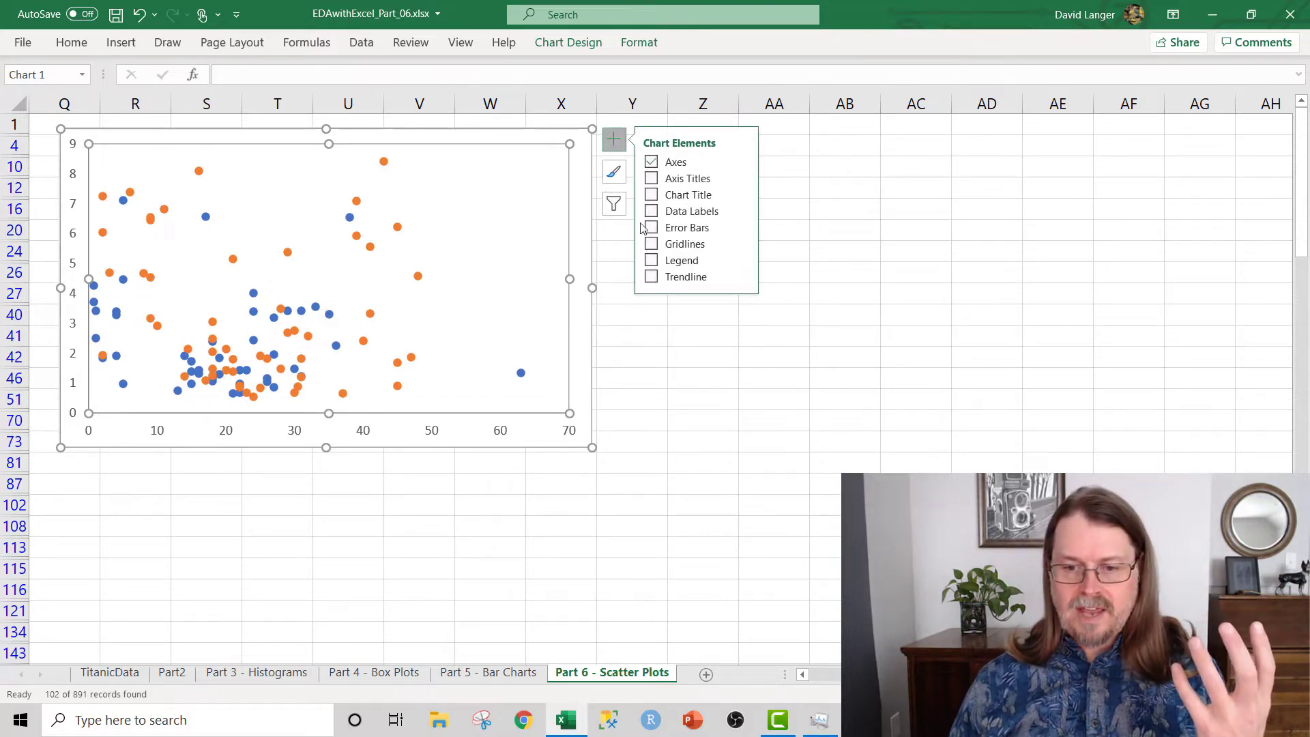
click(651, 261)
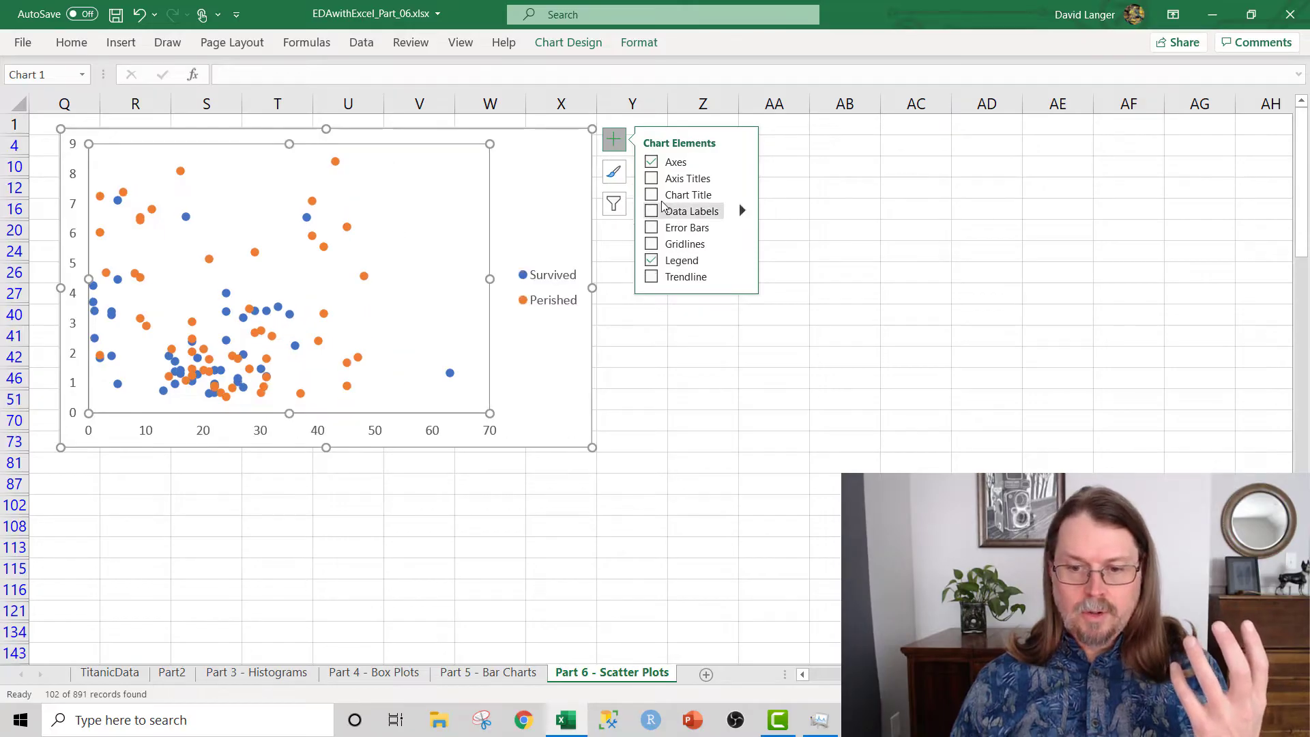
click(651, 182)
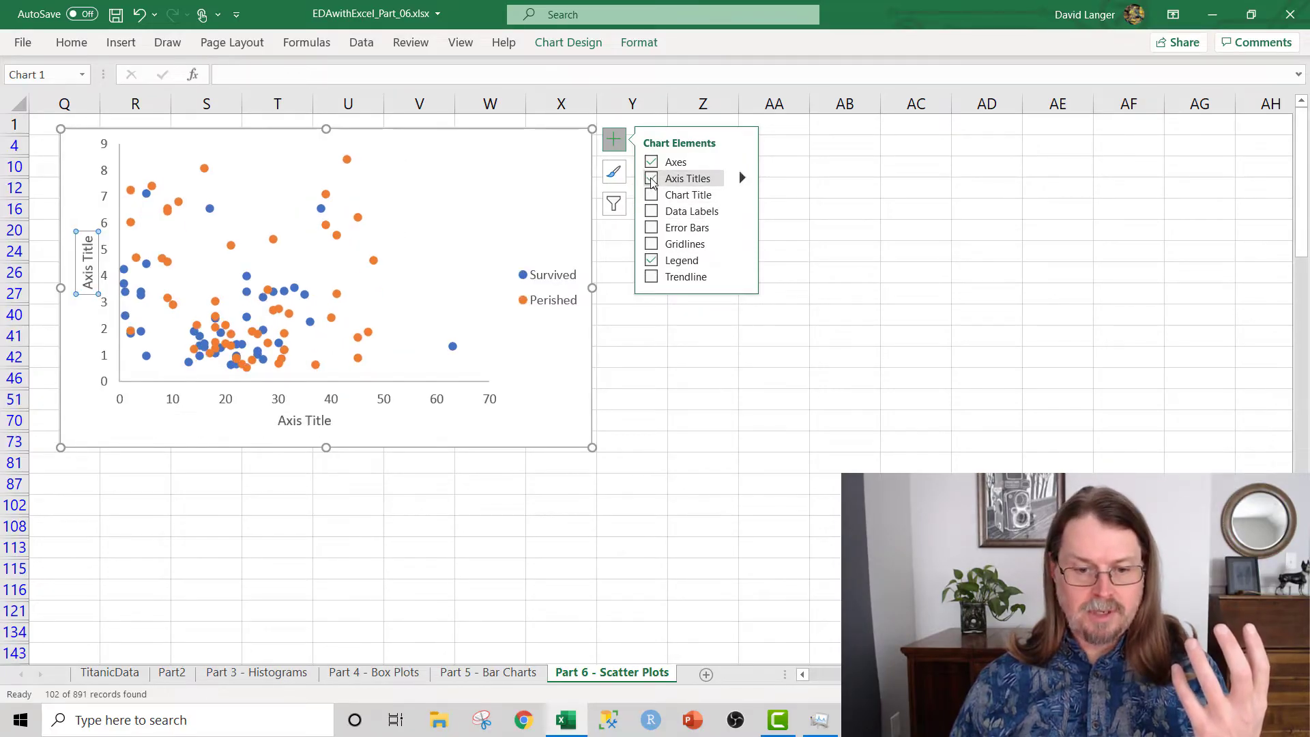
Change the horizontal axis title to Age and the vertical axis title to FamilySize
click(290, 429)
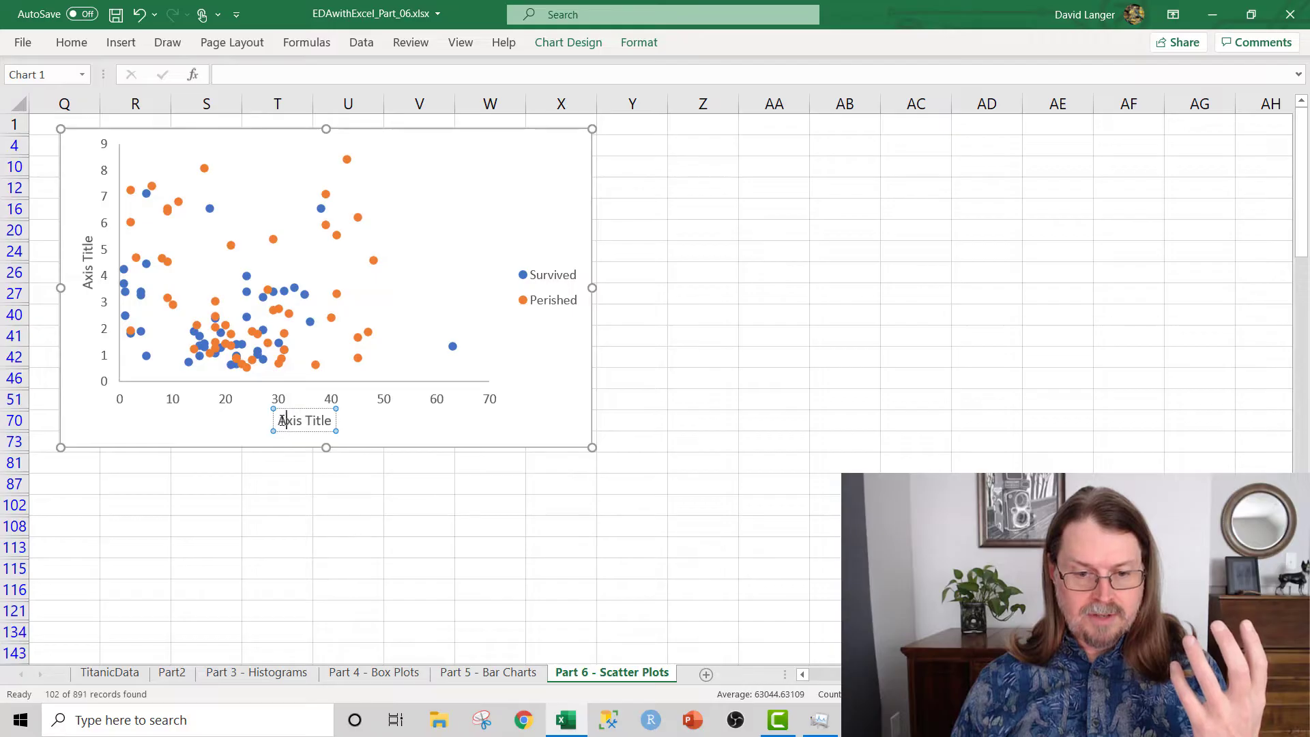
drag(278, 421, 324, 428)
text(Age)
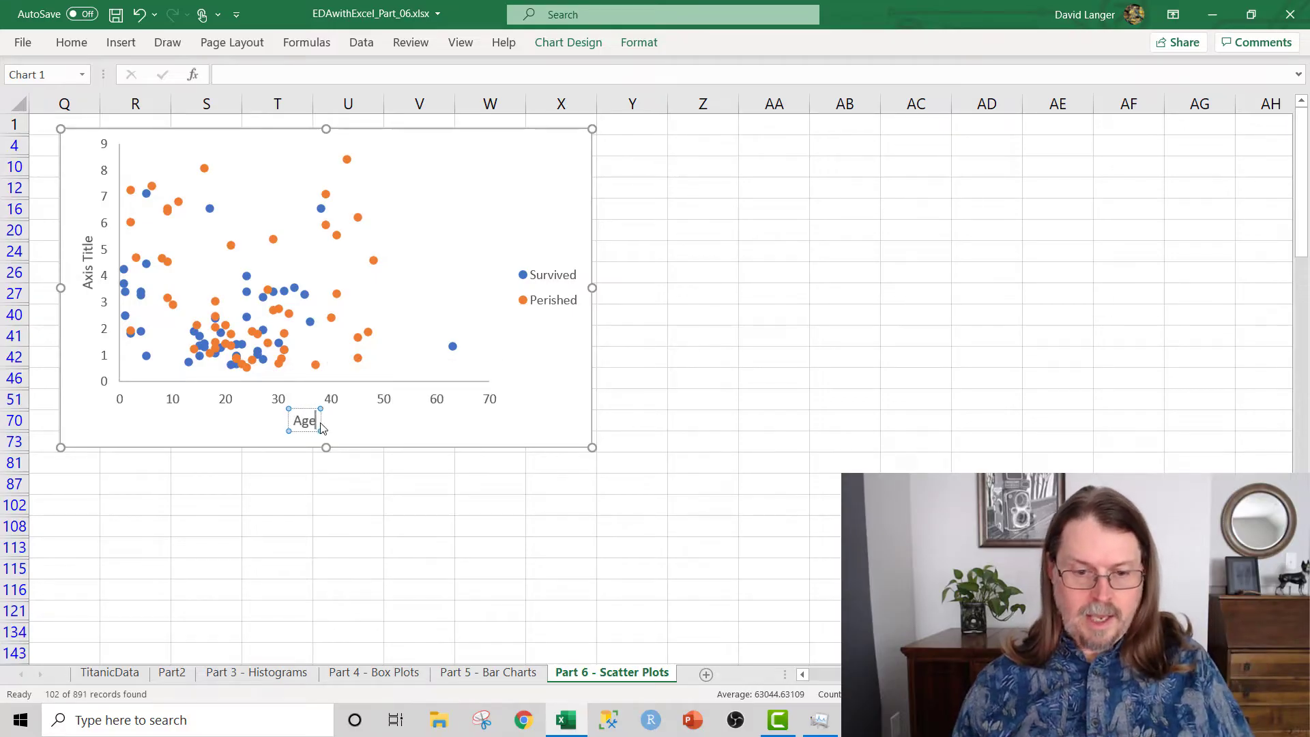
click(88, 283)
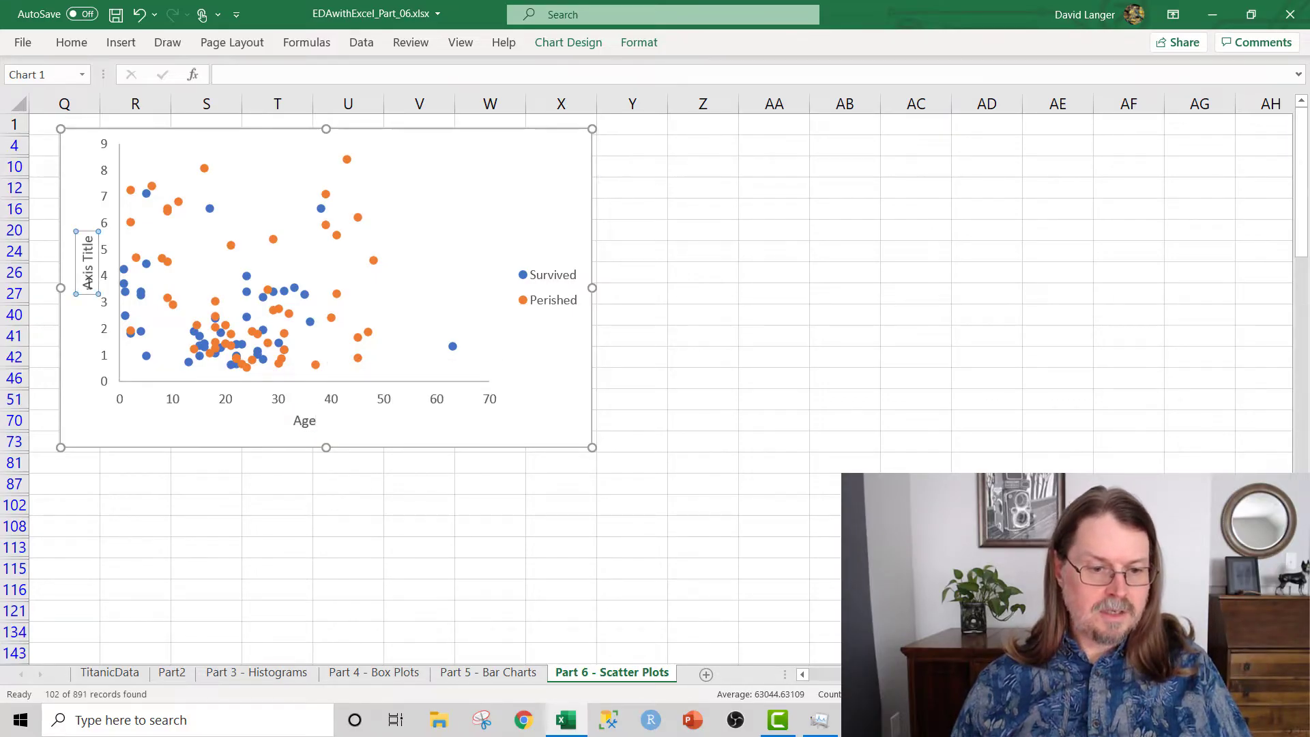
double_click(88, 282)
text(FamilySize)
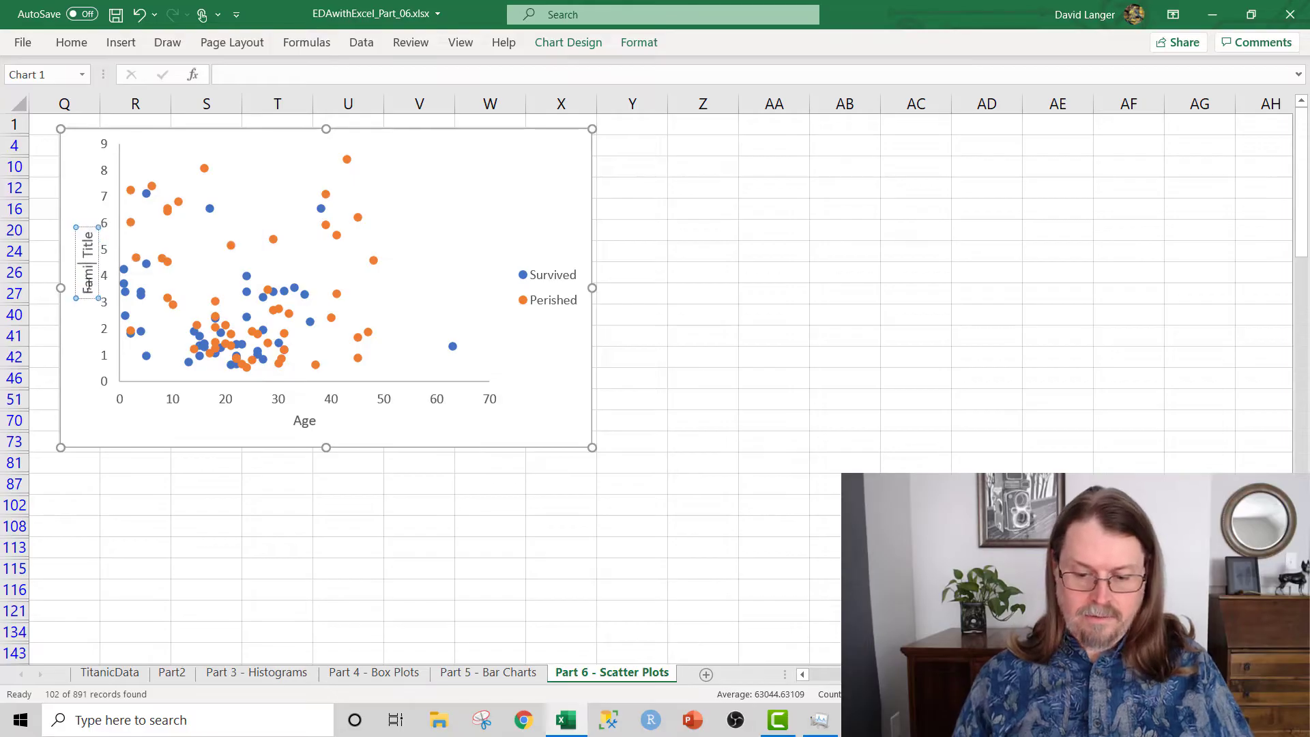
key(Delete)
key(Delete)
key(Delete)
key(Delete)
key(Delete)
key(Delete)
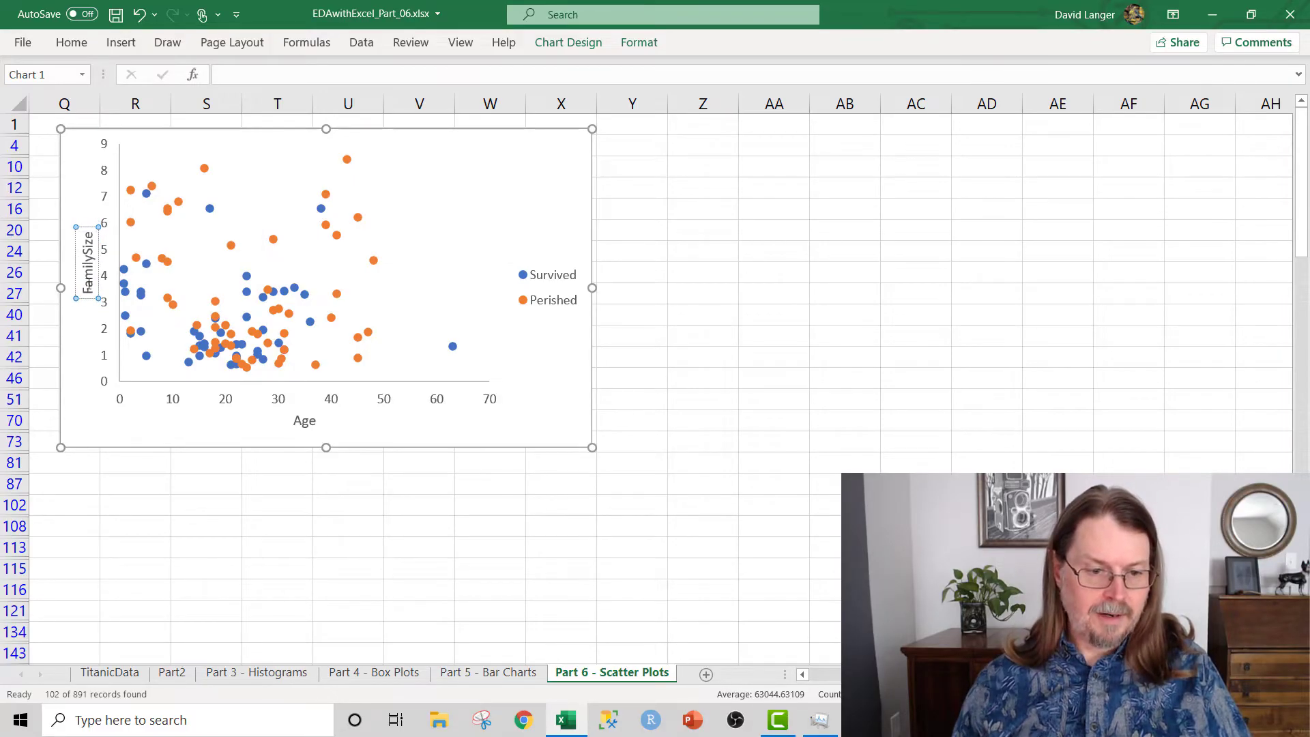
click(351, 503)
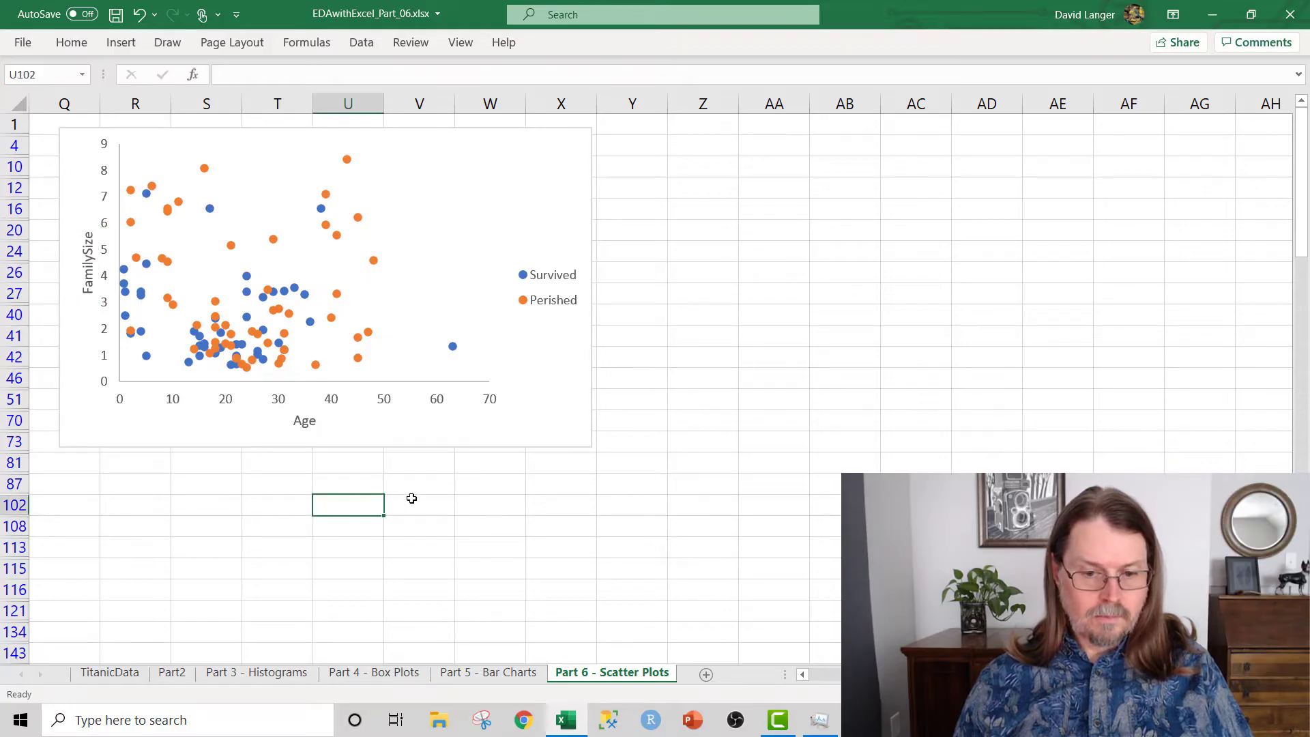
click(553, 446)
Stretch the chart's bottom-right corner down and right to make the chart much larger
drag(592, 448, 884, 647)
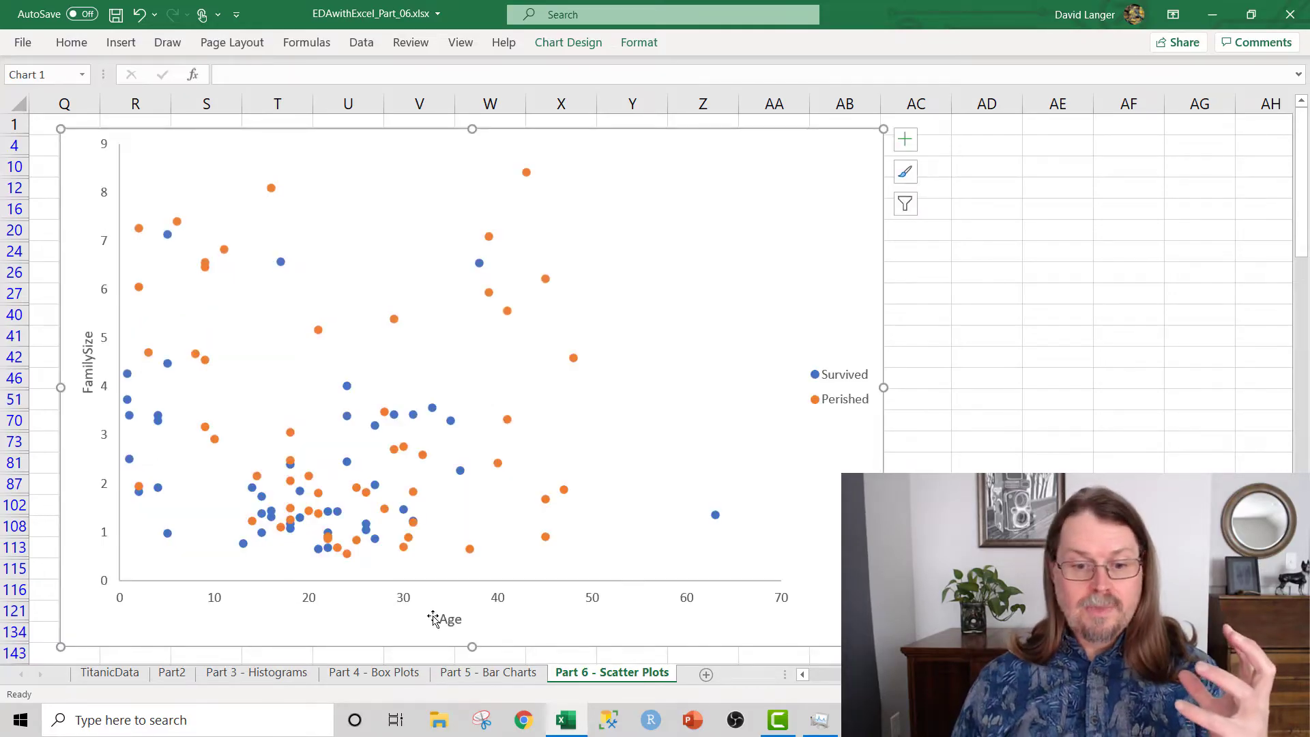
mouse_move(293, 471)
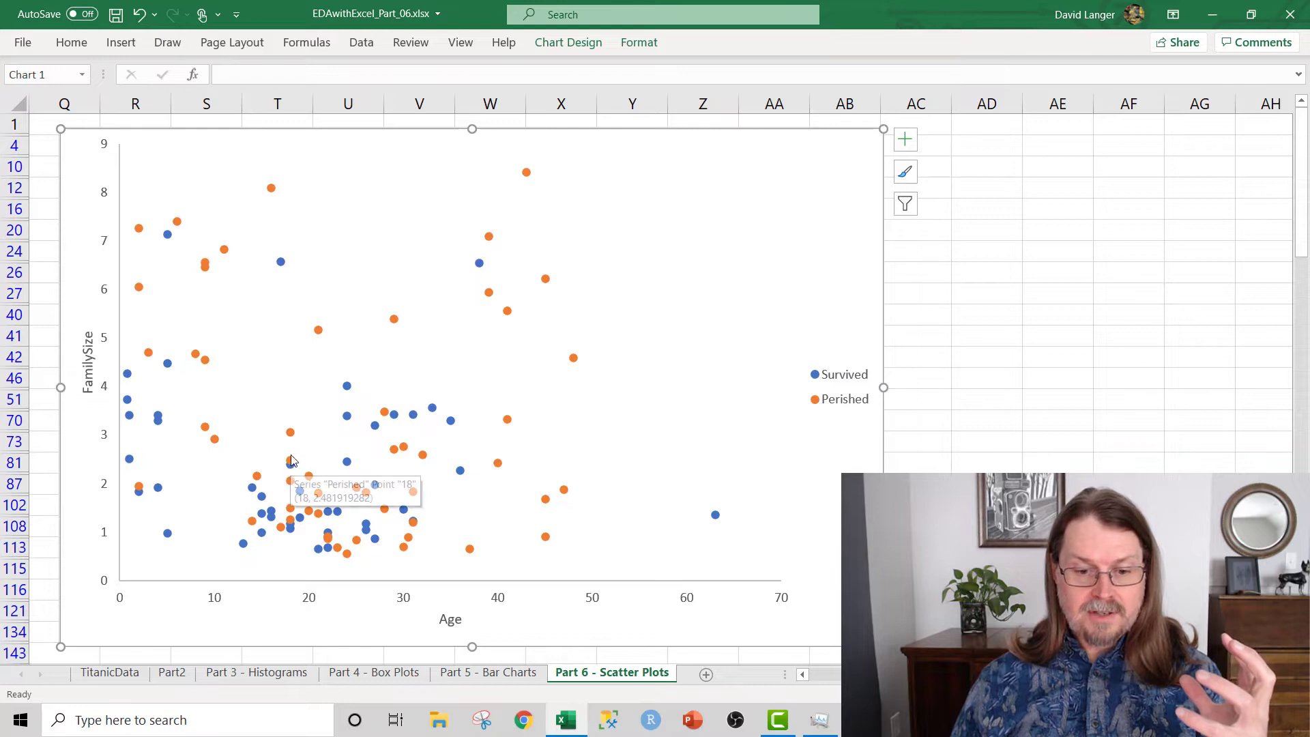
mouse_move(329, 543)
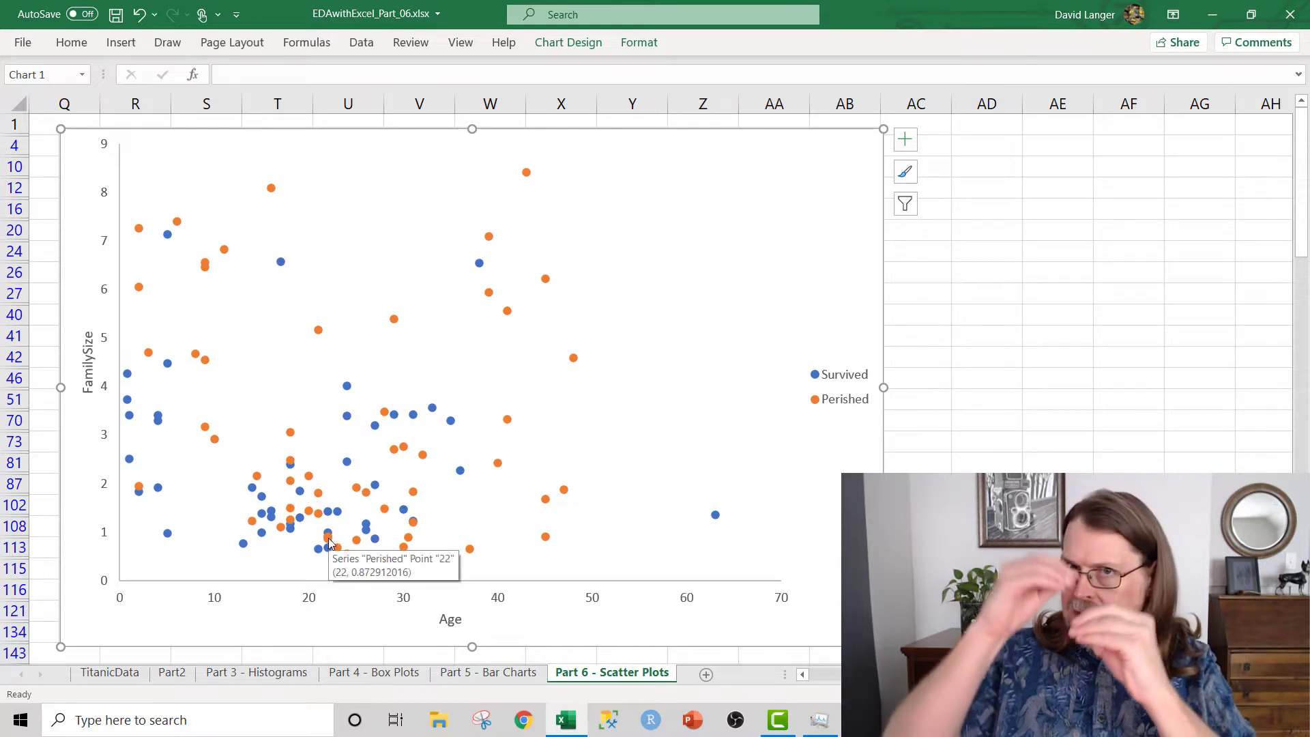